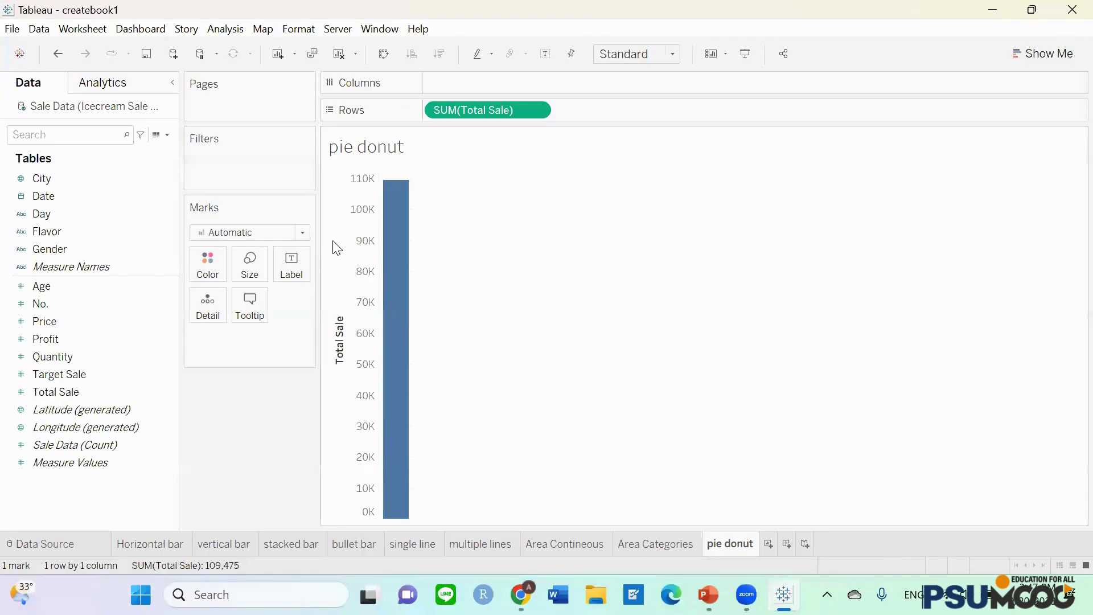
- Change the mark type to Pie and set the Total Sale measure on Rows to Attribute
{"action": "left_click", "coordinate": [303, 234]}
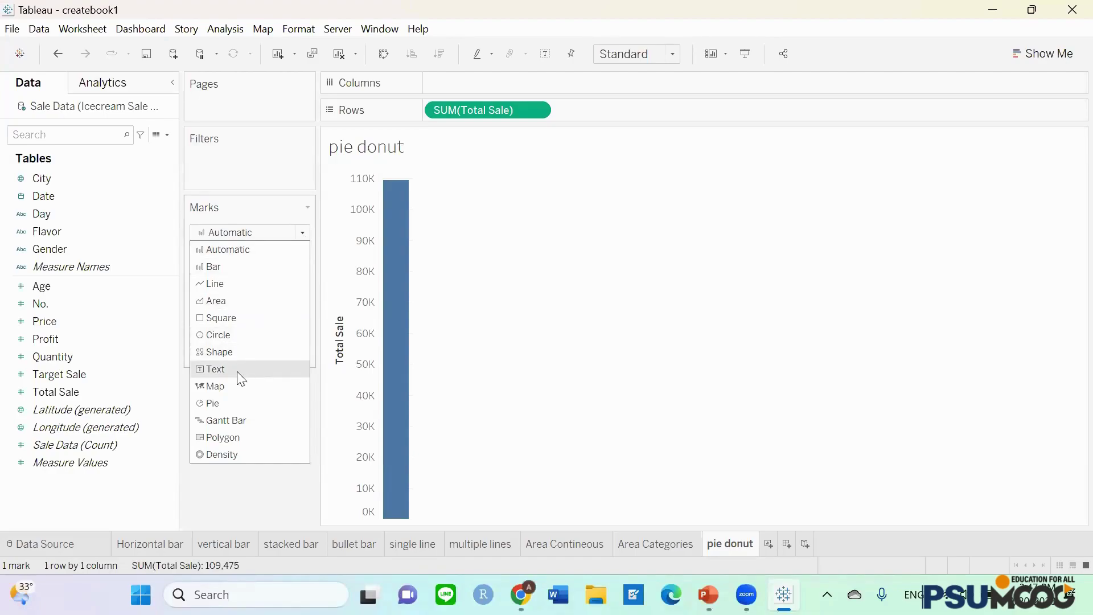
{"action": "left_click", "coordinate": [232, 406]}
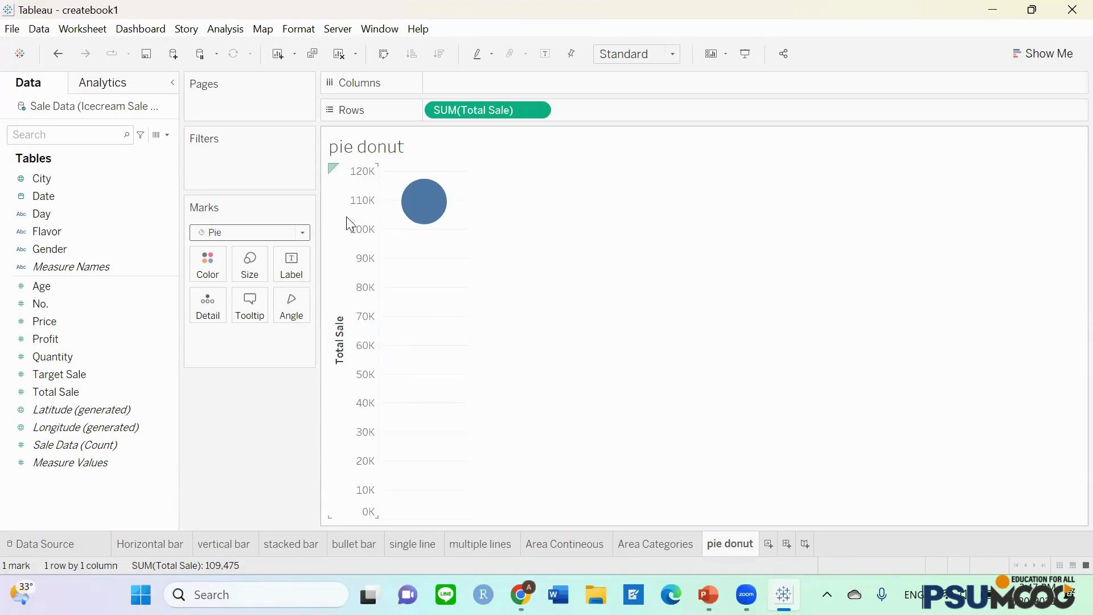
{"action": "left_click", "coordinate": [537, 110]}
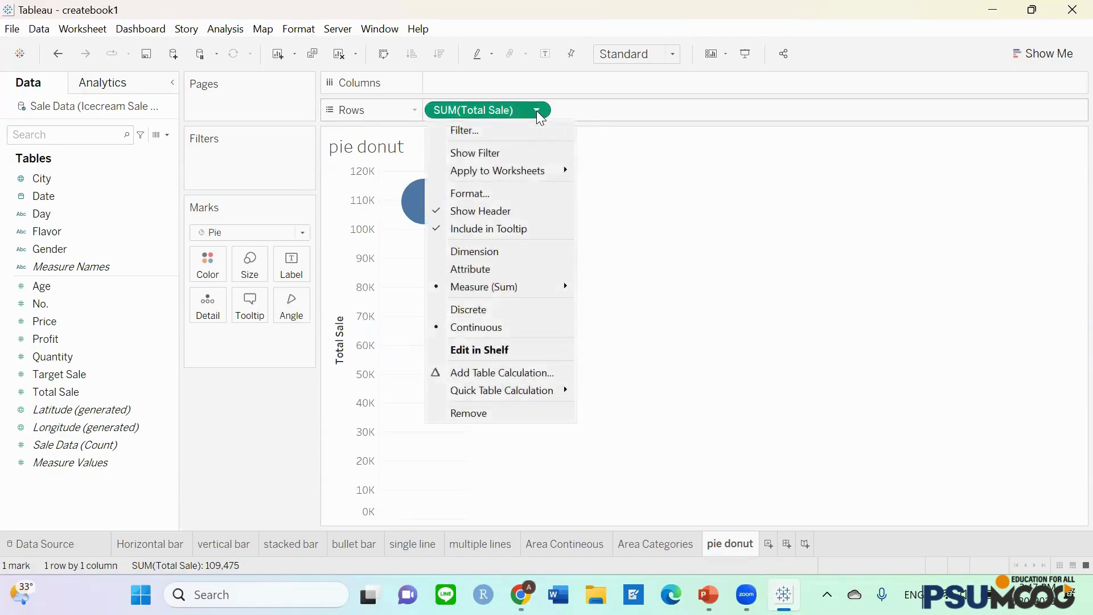
{"action": "left_click", "coordinate": [516, 269]}
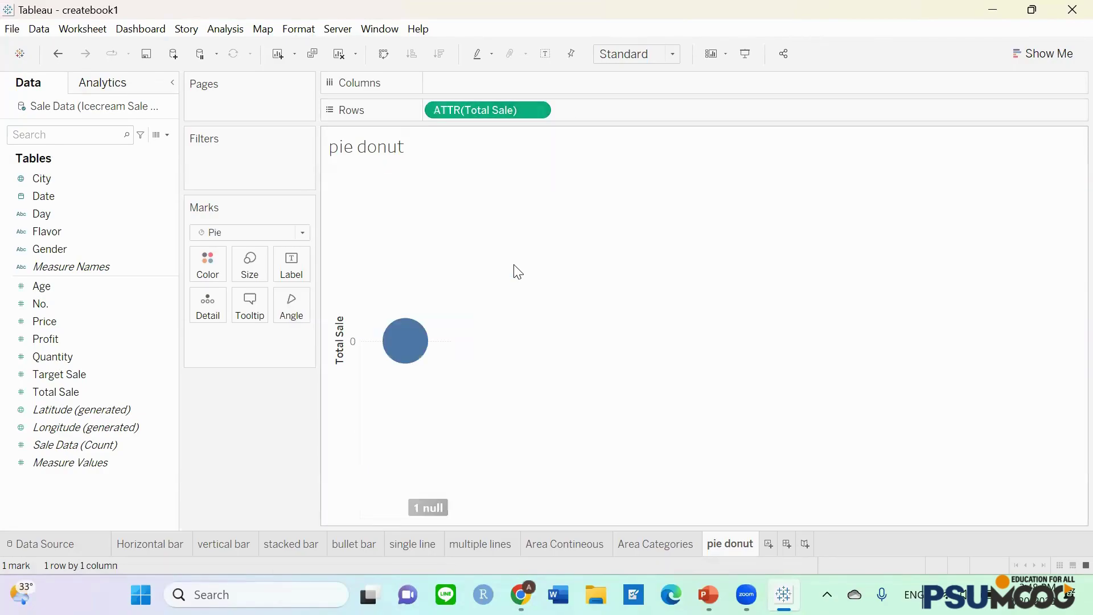
{"action": "mouse_move", "coordinate": [405, 354]}
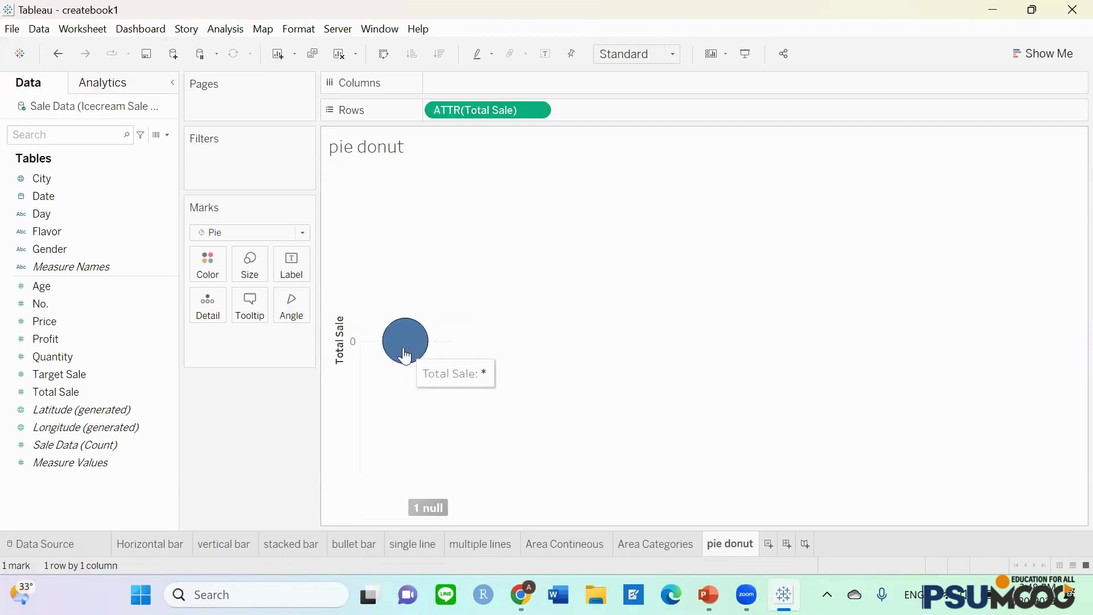
- Hide the Total Sale axis header and fit the chart to Entire View
{"action": "right_click", "coordinate": [346, 254]}
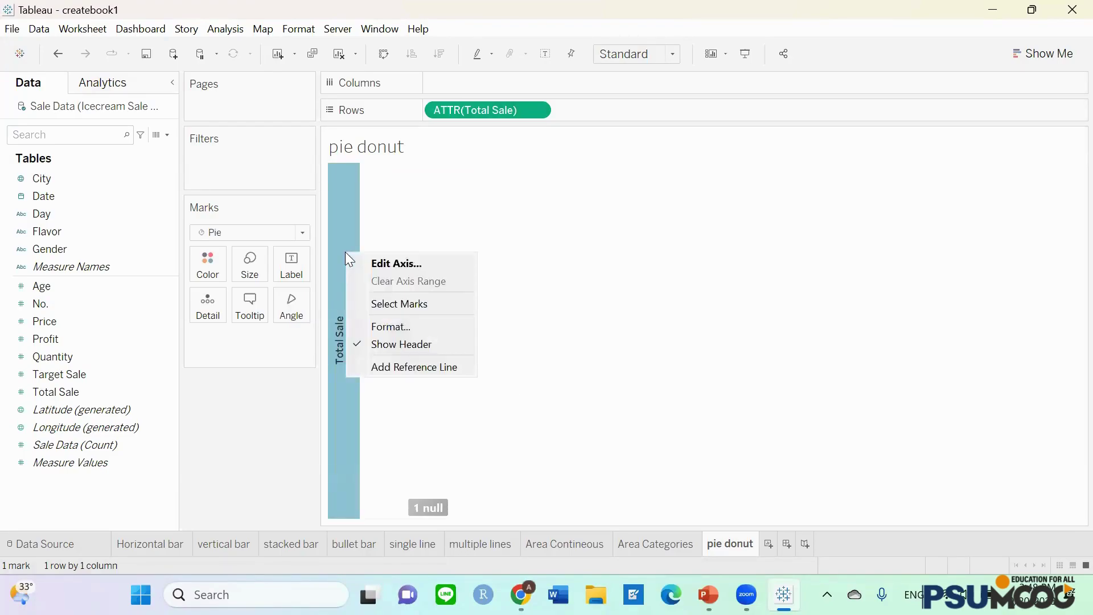
{"action": "left_click", "coordinate": [358, 348]}
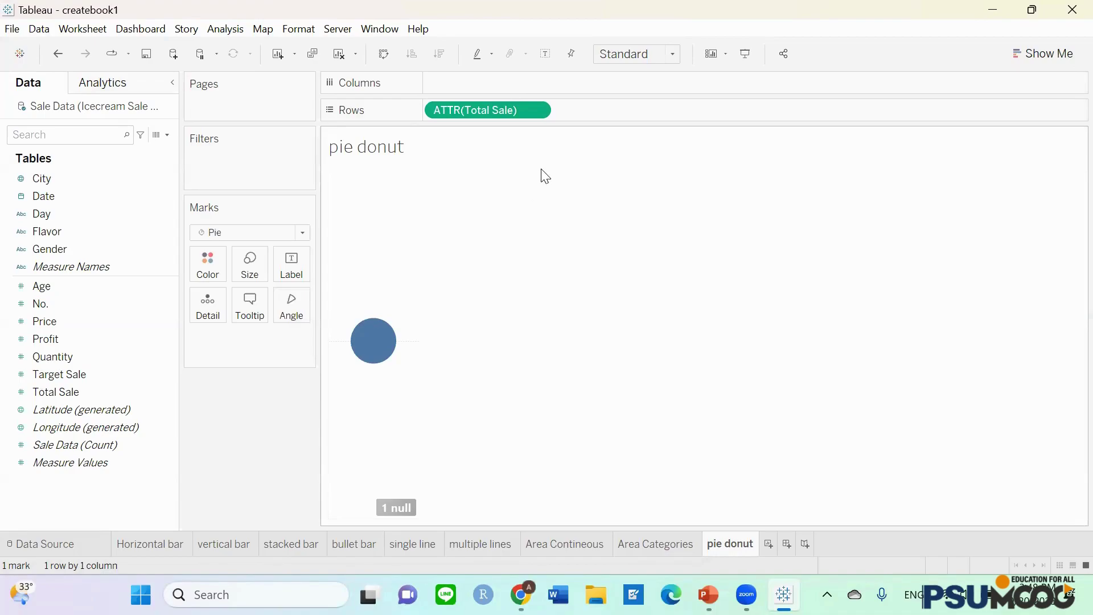
{"action": "left_click", "coordinate": [672, 52]}
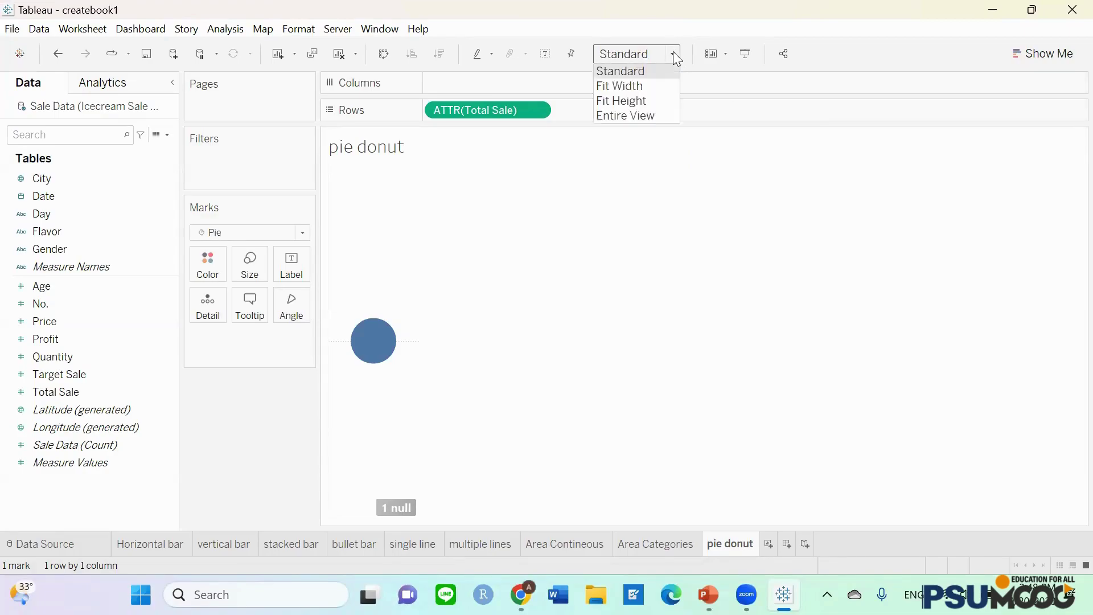
{"action": "left_click", "coordinate": [646, 117]}
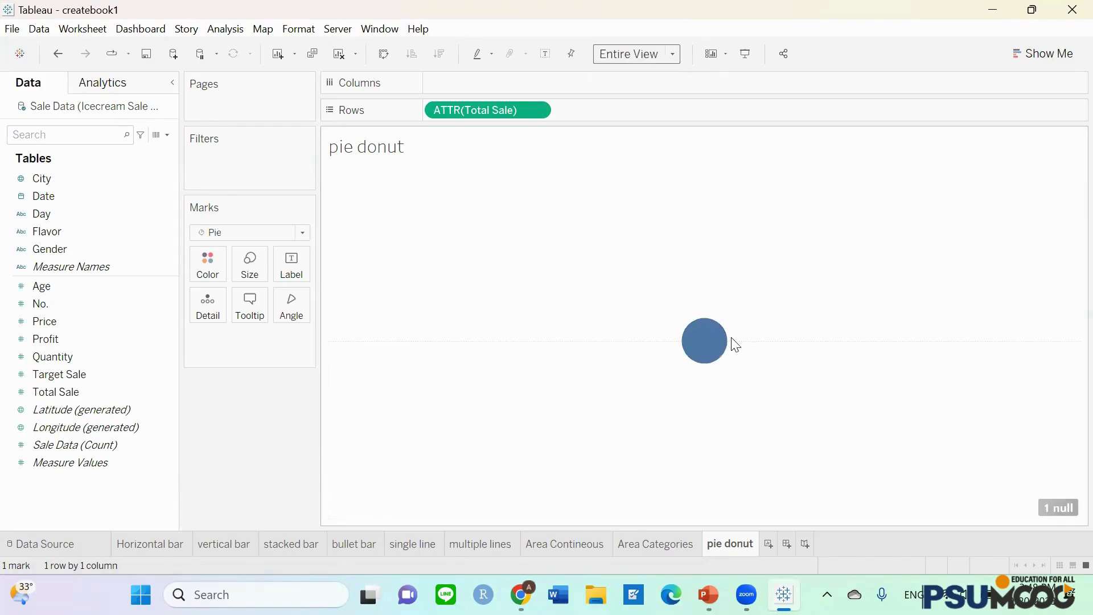
- Enlarge the single pie mark to more than twice its default diameter
{"action": "left_click", "coordinate": [254, 278]}
{"action": "left_click_drag", "start_coordinate": [284, 303], "coordinate": [299, 305]}
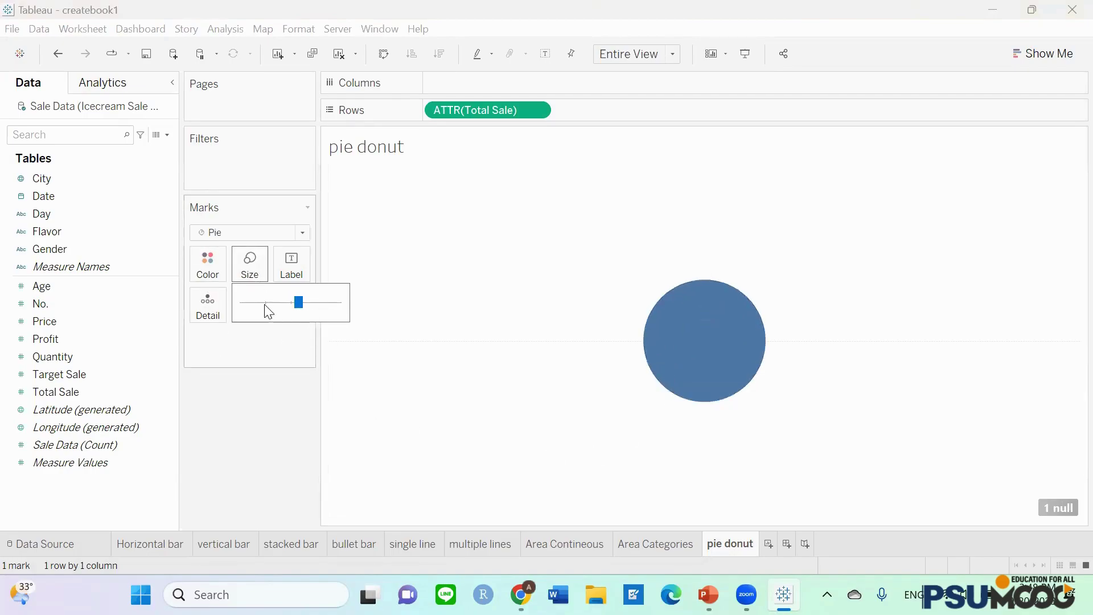
{"action": "left_click", "coordinate": [283, 402]}
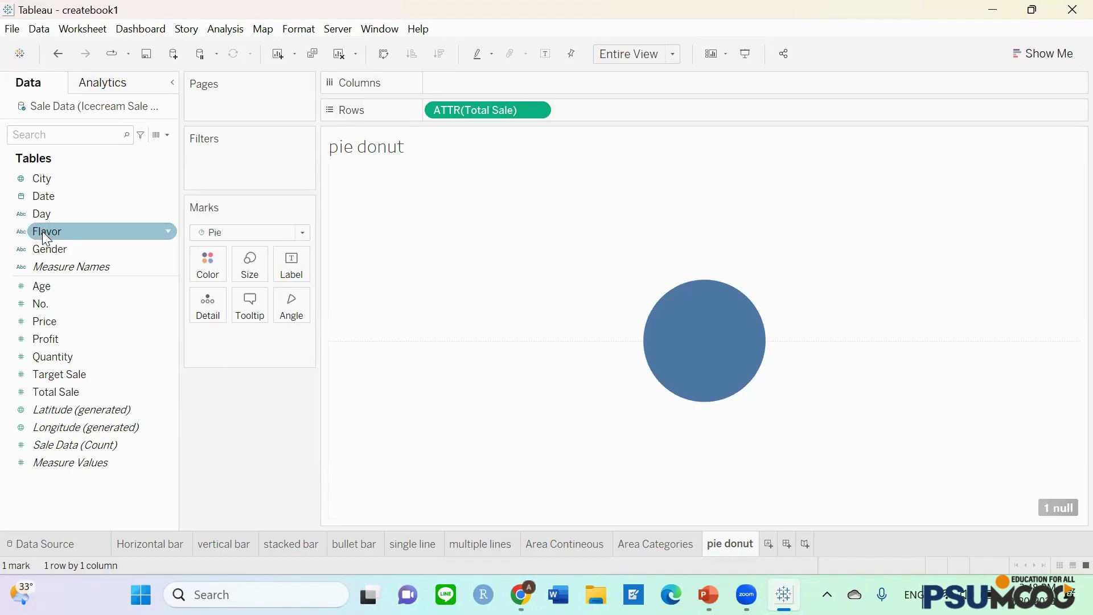
- Color the pie by Flavor and set its slice angles by the sum of Total Sale
{"action": "left_click_drag", "start_coordinate": [36, 230], "coordinate": [198, 257]}
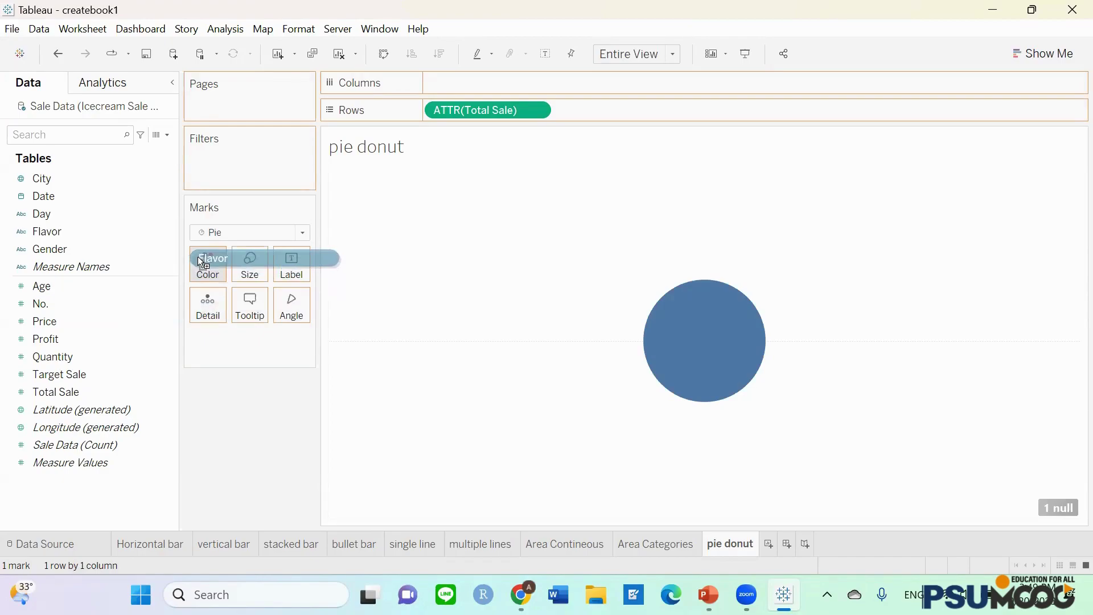
{"action": "left_click_drag", "start_coordinate": [198, 257], "coordinate": [199, 256]}
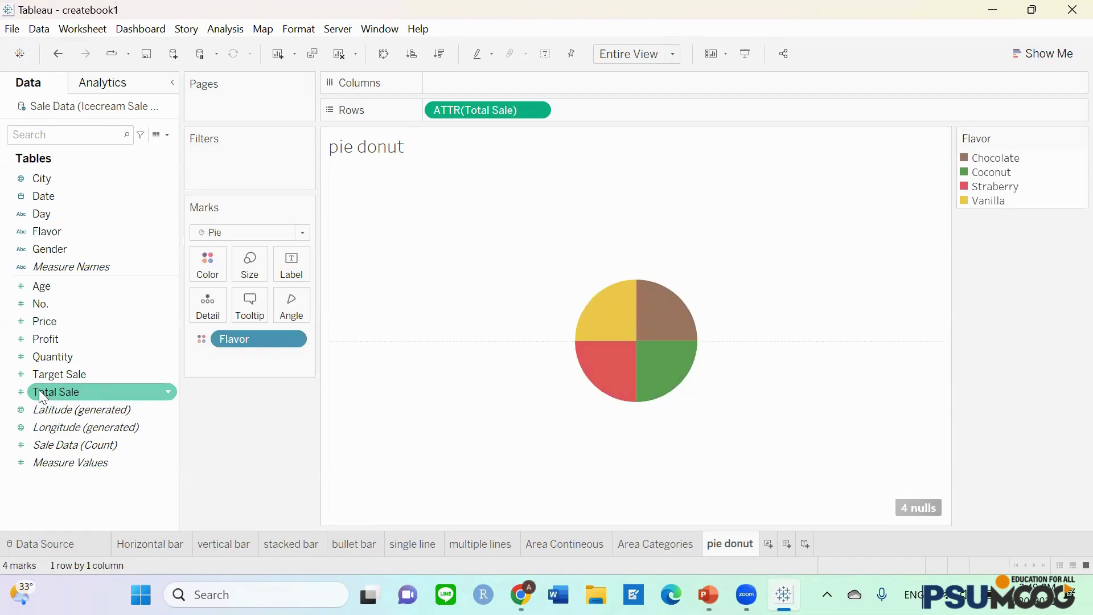
{"action": "left_click_drag", "start_coordinate": [39, 390], "coordinate": [286, 305]}
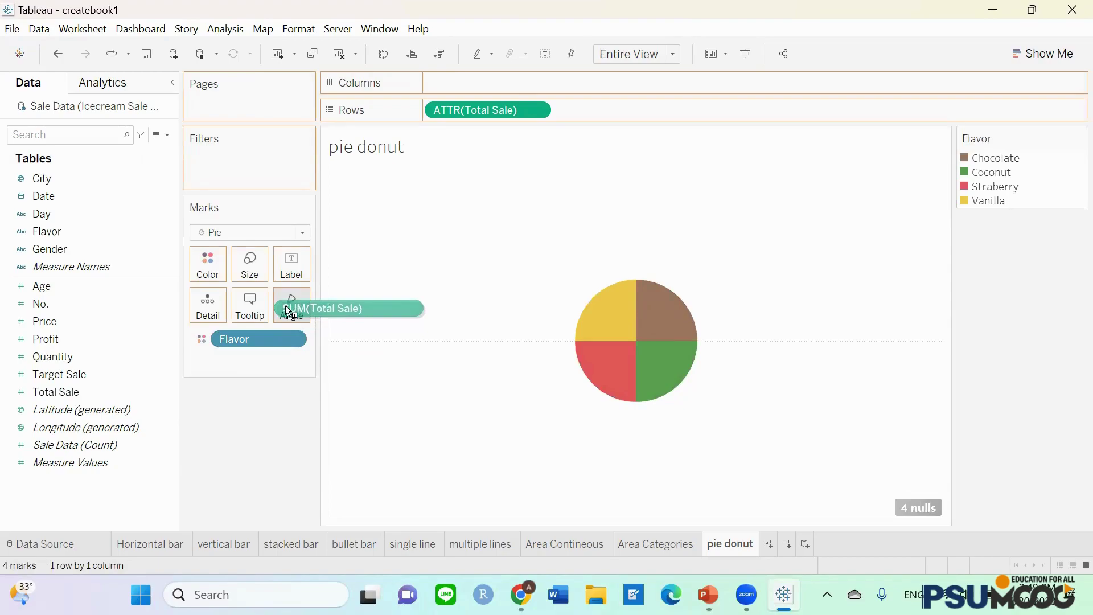
{"action": "left_click_drag", "start_coordinate": [286, 306], "coordinate": [286, 301]}
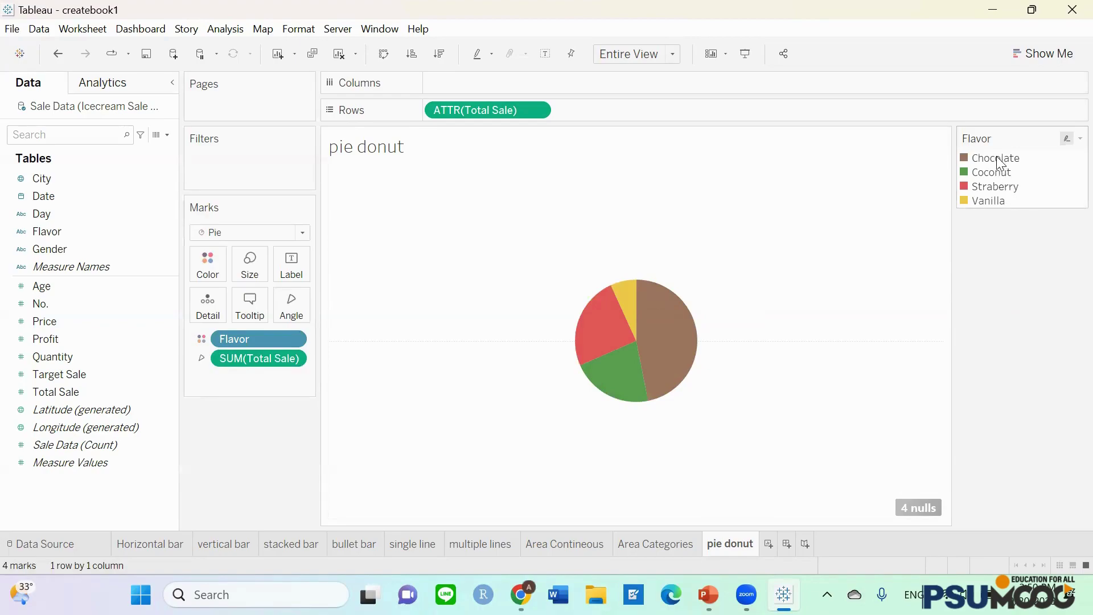
{"action": "mouse_move", "coordinate": [652, 373]}
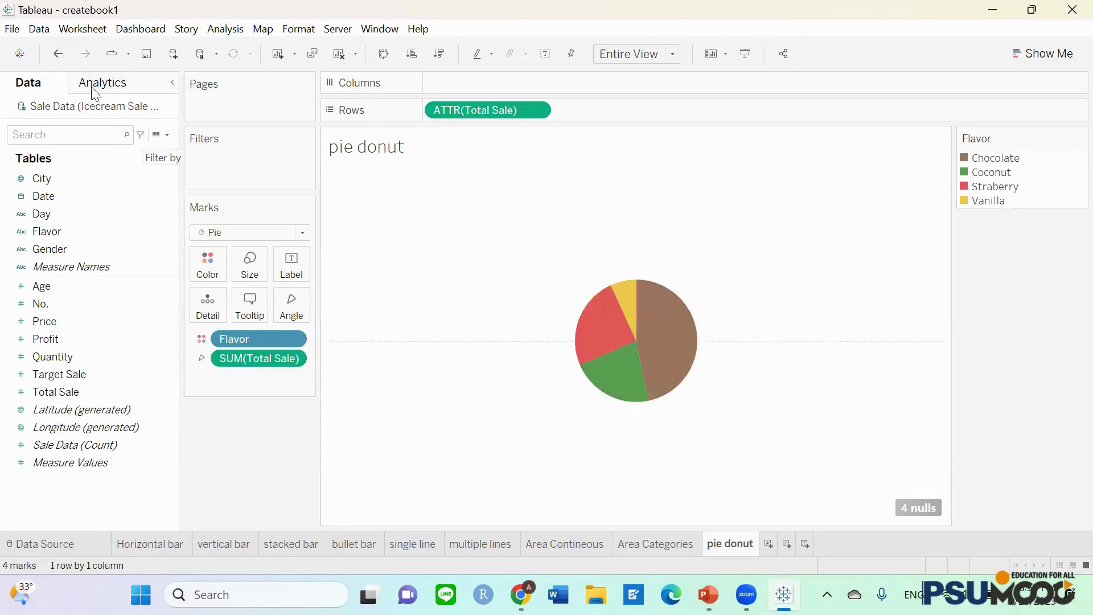
- Undo the Total Sale angle and Flavor color assignments on the pie
{"action": "left_click", "coordinate": [57, 50]}
{"action": "left_click", "coordinate": [57, 50]}
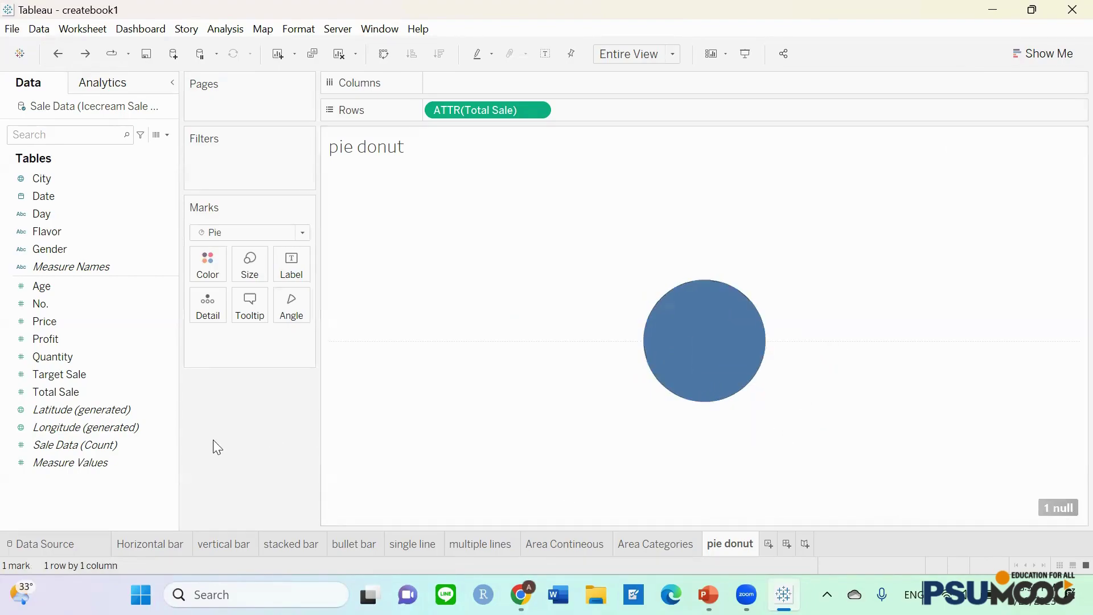
- Add a second Total Sale measure to Rows and set it to Attribute
{"action": "left_click_drag", "start_coordinate": [49, 392], "coordinate": [635, 113]}
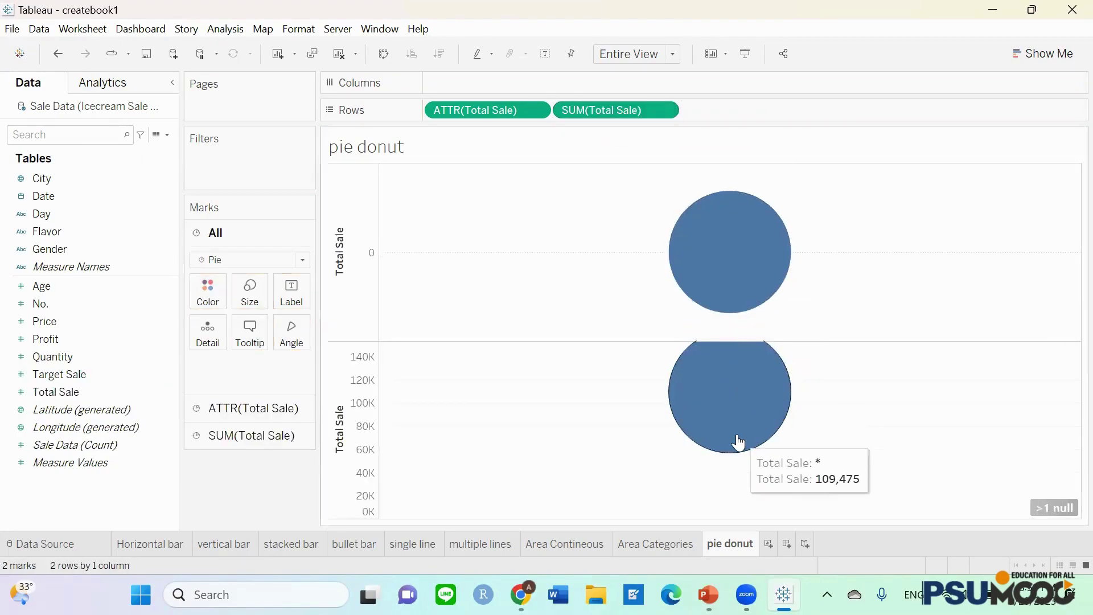
{"action": "left_click", "coordinate": [663, 110]}
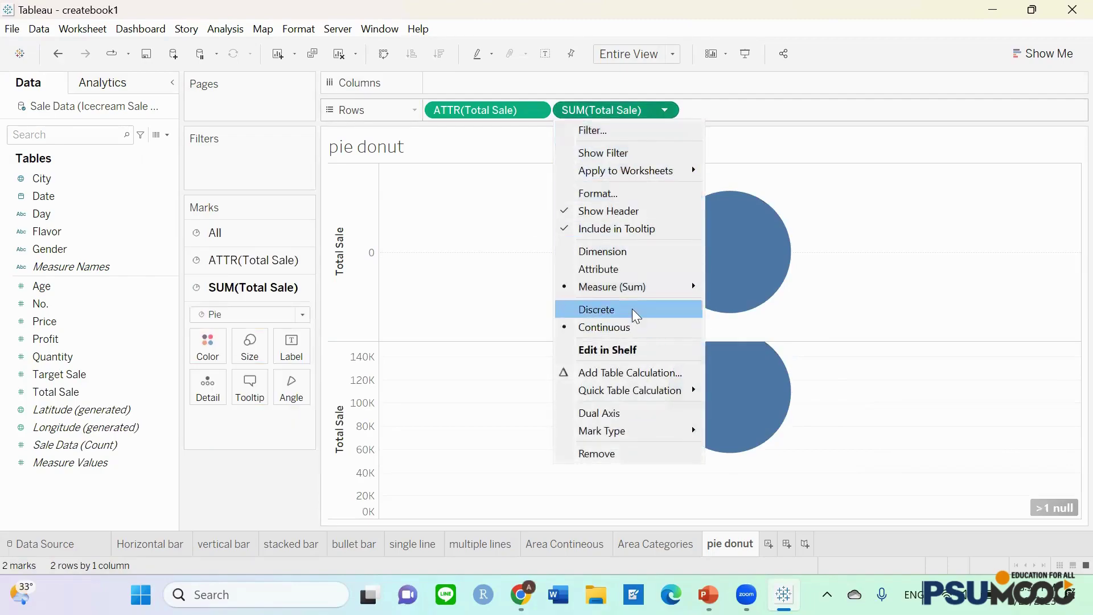
{"action": "left_click", "coordinate": [621, 269]}
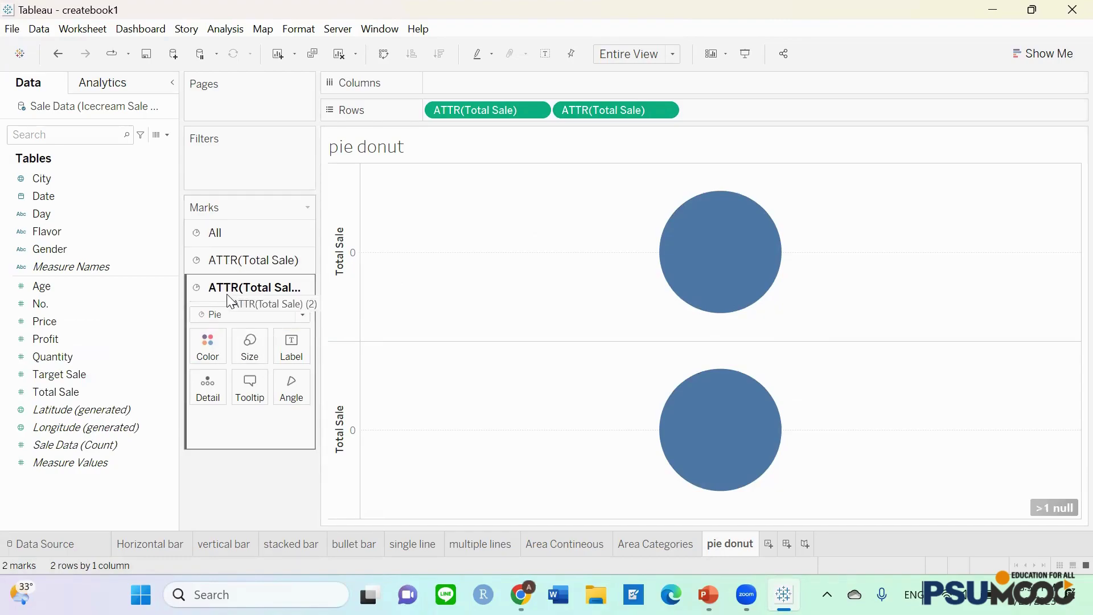
- Color only the first Total Sale pie by Flavor and set its slice angles by the sum of Total Sale
{"action": "left_click", "coordinate": [210, 267]}
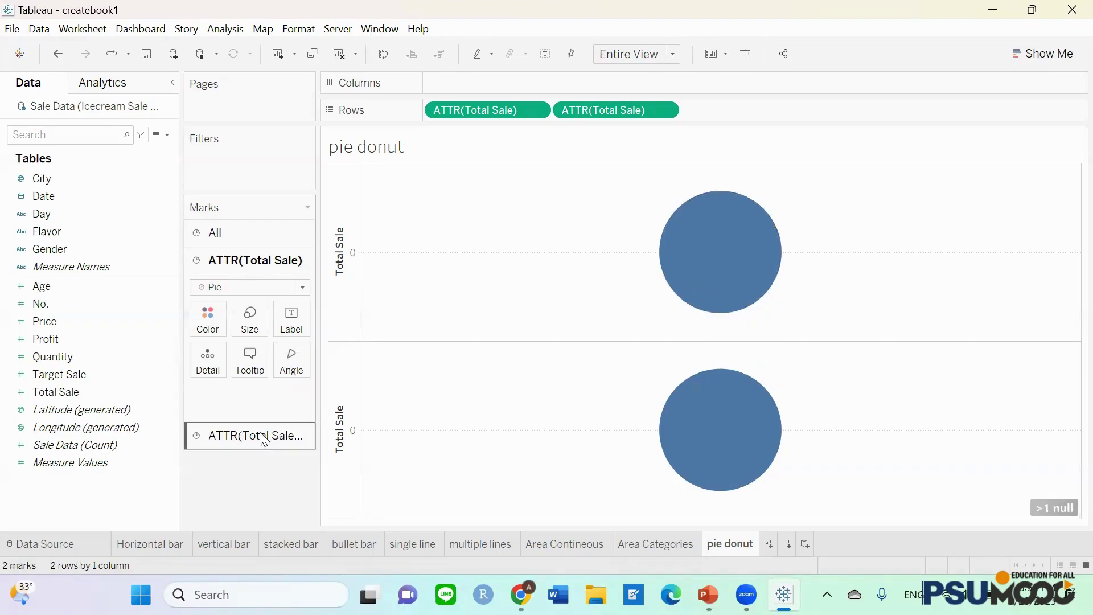
{"action": "left_click", "coordinate": [215, 444]}
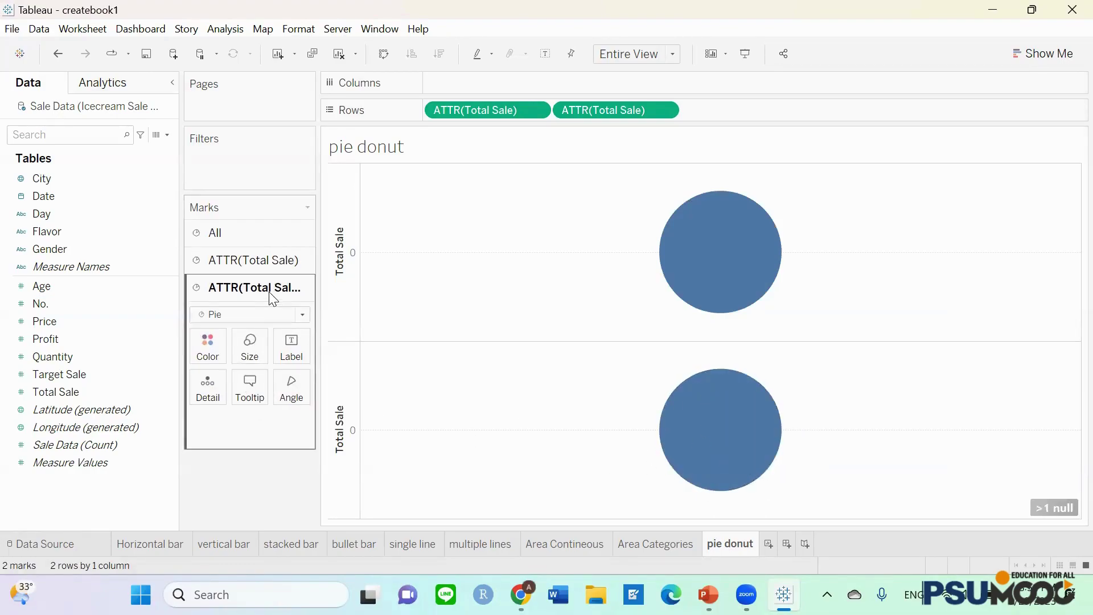
{"action": "left_click", "coordinate": [242, 260]}
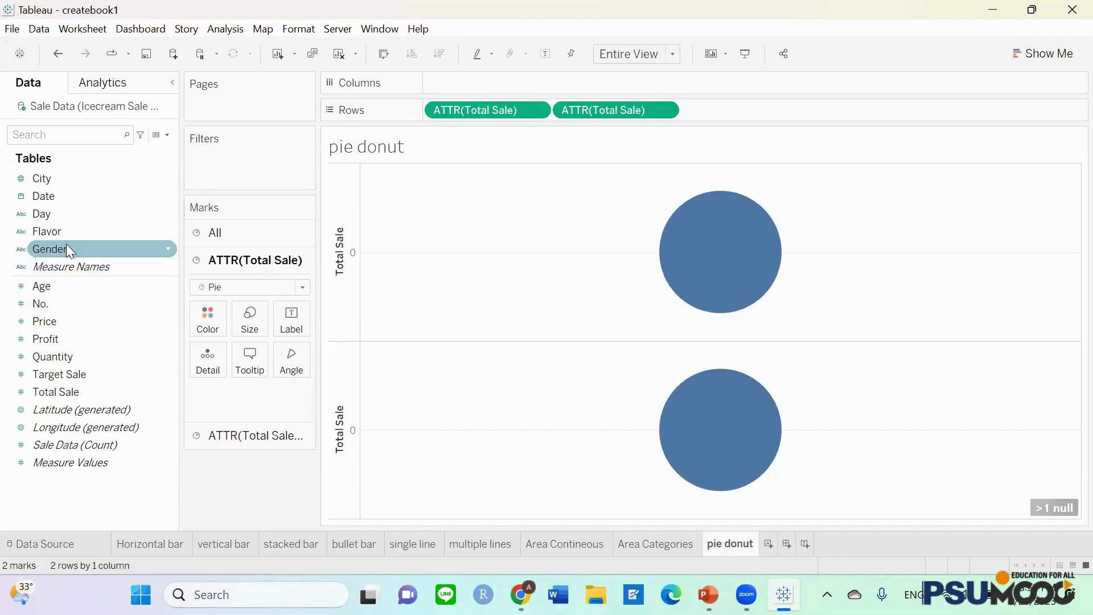
{"action": "left_click", "coordinate": [57, 231]}
{"action": "left_click_drag", "start_coordinate": [56, 233], "coordinate": [200, 320]}
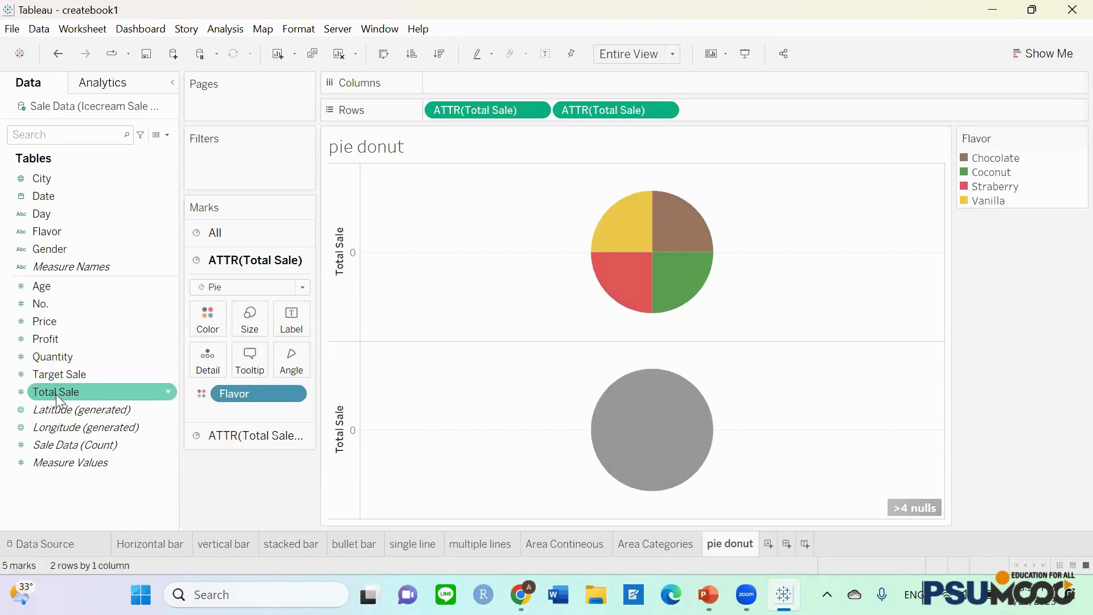
{"action": "left_click_drag", "start_coordinate": [56, 394], "coordinate": [290, 371]}
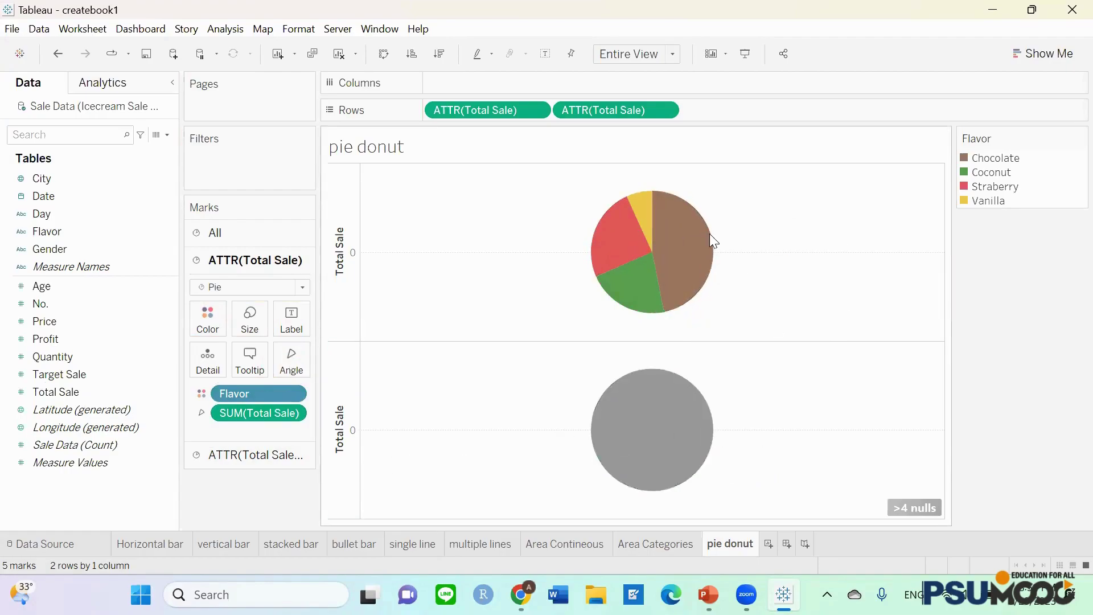
{"action": "mouse_move", "coordinate": [683, 240]}
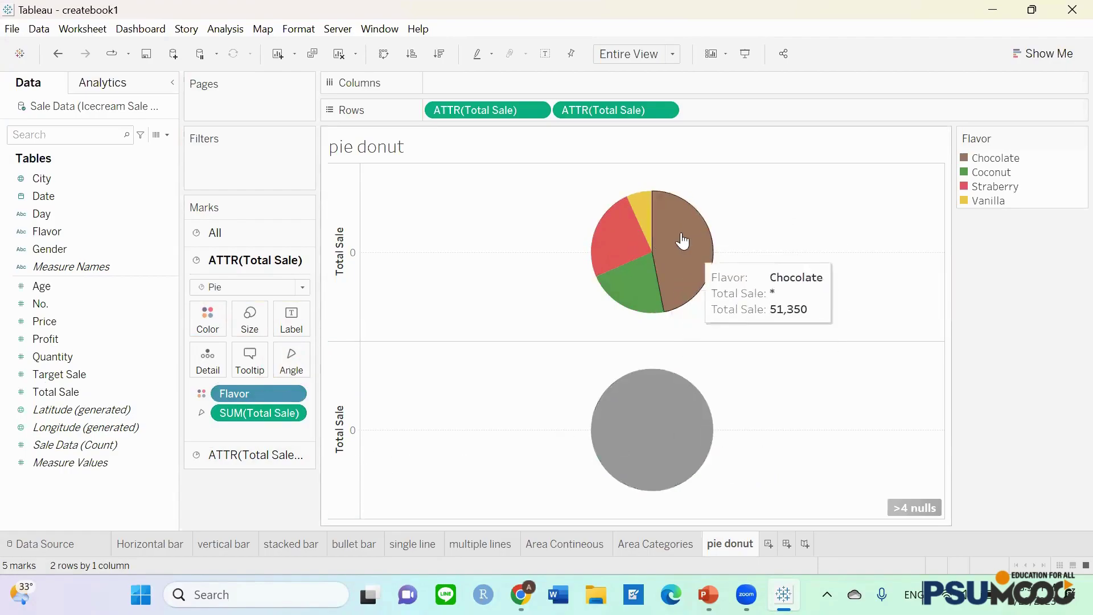
- Label the second pie with the sum of Total Sale and overlay the two pies using Dual Axis
{"action": "left_click", "coordinate": [241, 459]}
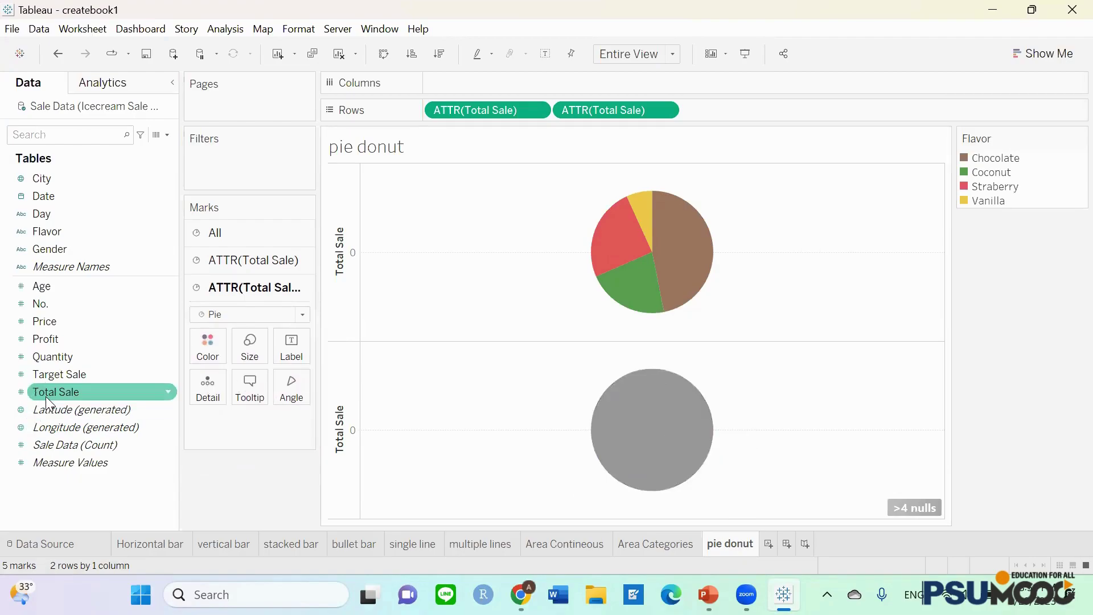
{"action": "left_click_drag", "start_coordinate": [43, 393], "coordinate": [285, 349]}
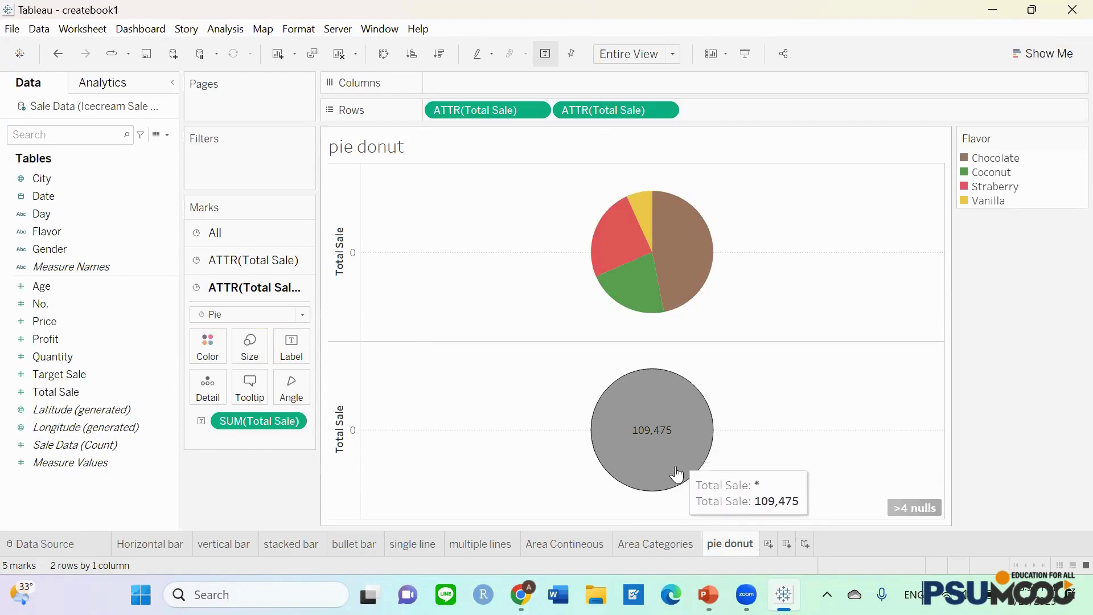
{"action": "right_click", "coordinate": [344, 394]}
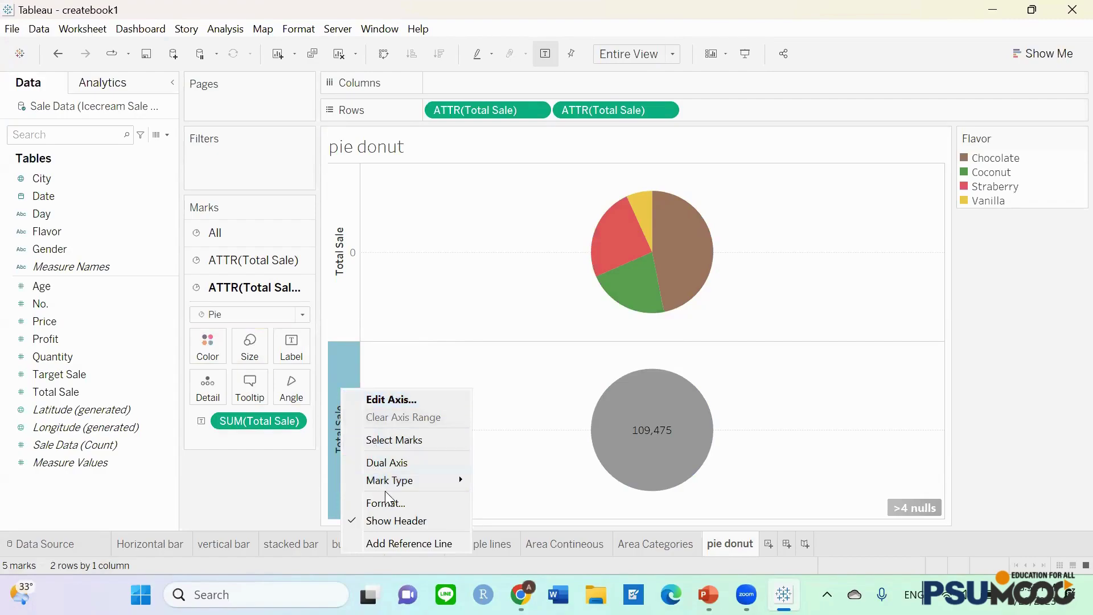
{"action": "right_click", "coordinate": [339, 377]}
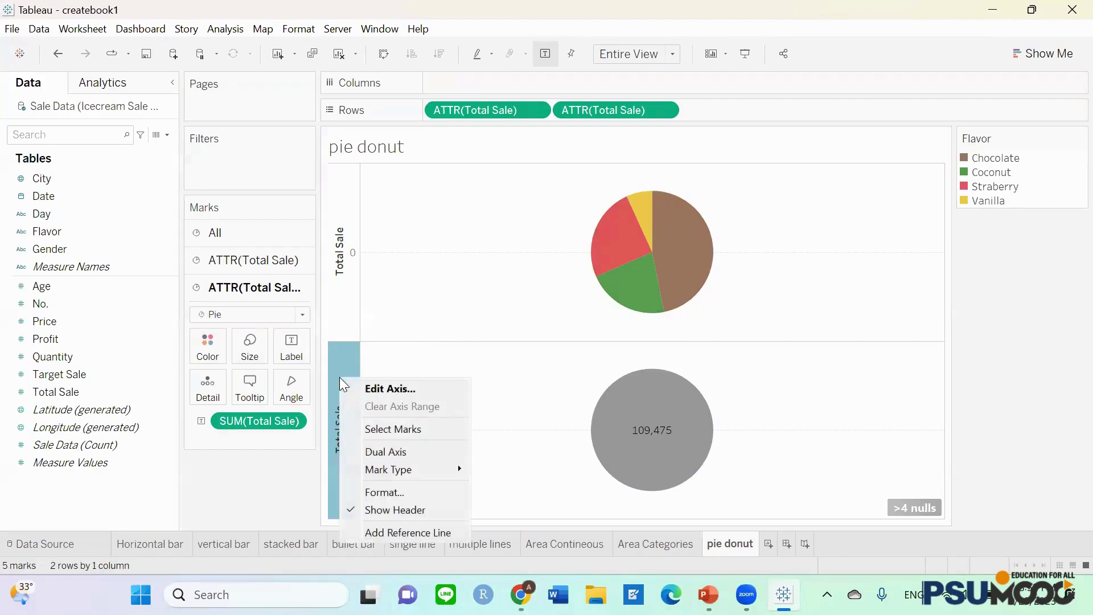
{"action": "left_click", "coordinate": [375, 453]}
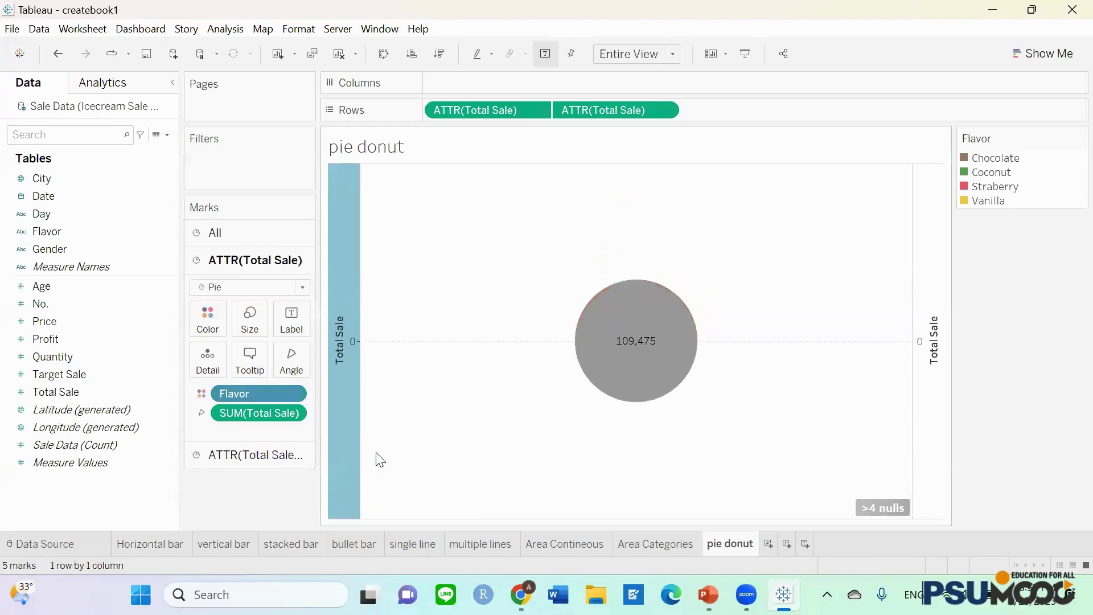
- Enlarge the Flavor-colored pie so that it forms a ring around the grey circle
{"action": "mouse_move", "coordinate": [673, 340]}
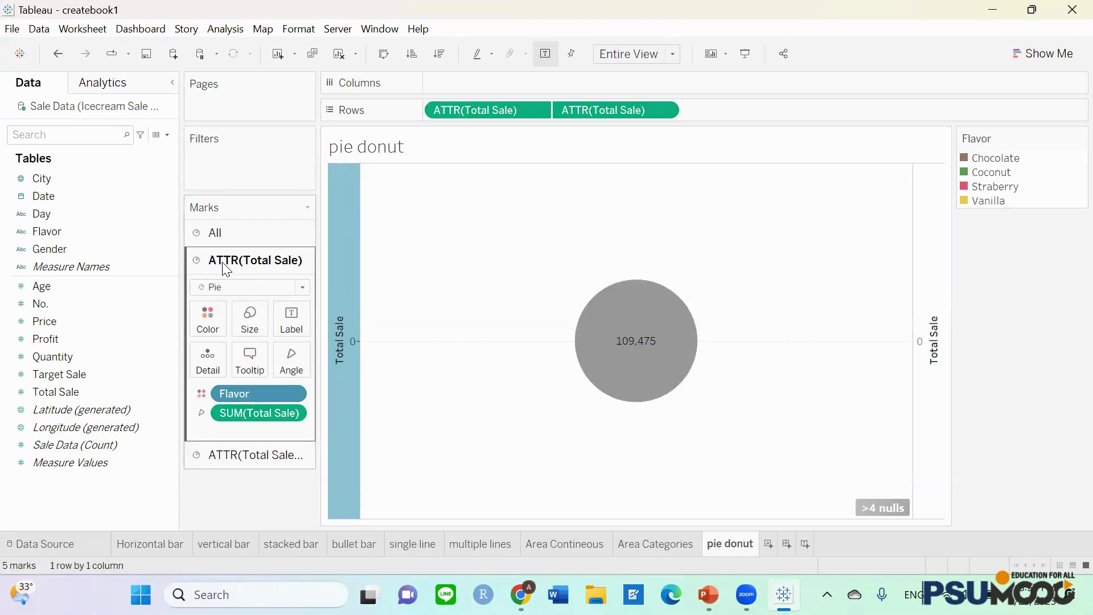
{"action": "left_click", "coordinate": [249, 322]}
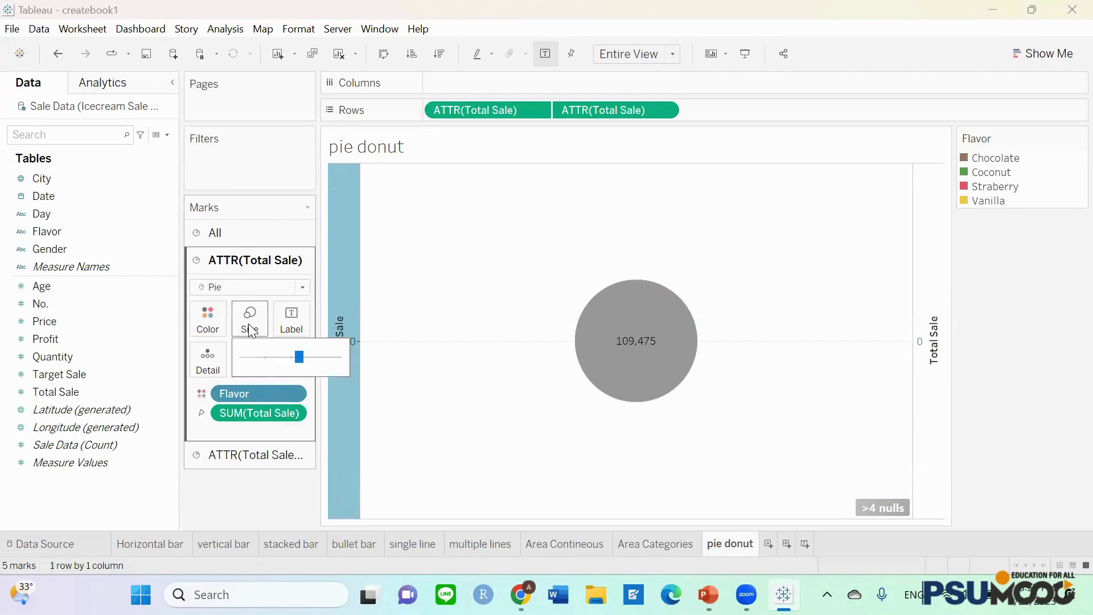
{"action": "left_click", "coordinate": [323, 359]}
{"action": "left_click_drag", "start_coordinate": [322, 359], "coordinate": [314, 359]}
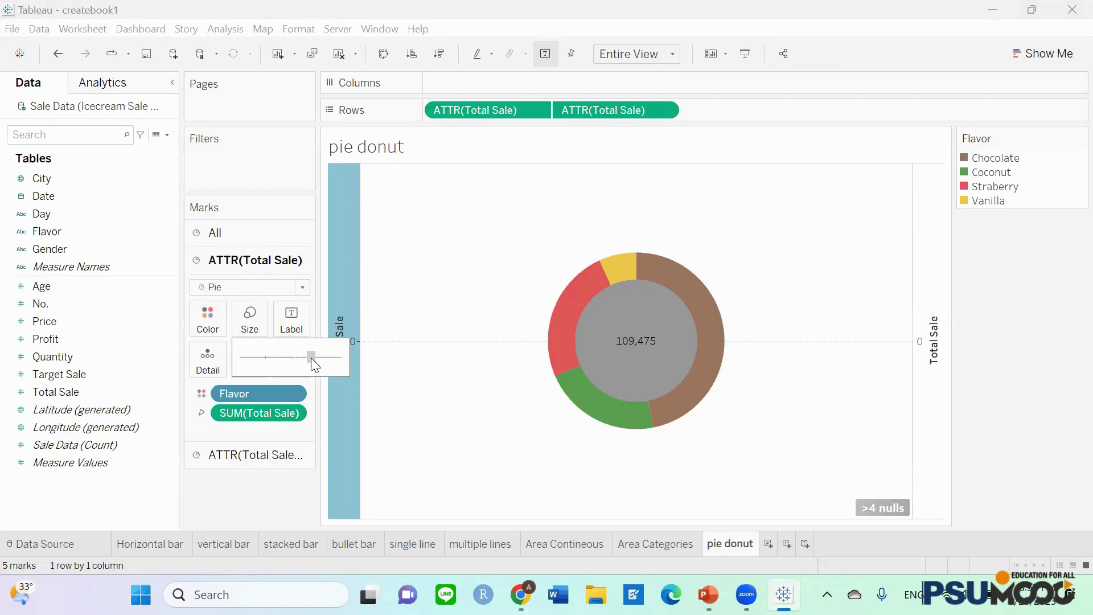
{"action": "left_click_drag", "start_coordinate": [314, 359], "coordinate": [316, 359]}
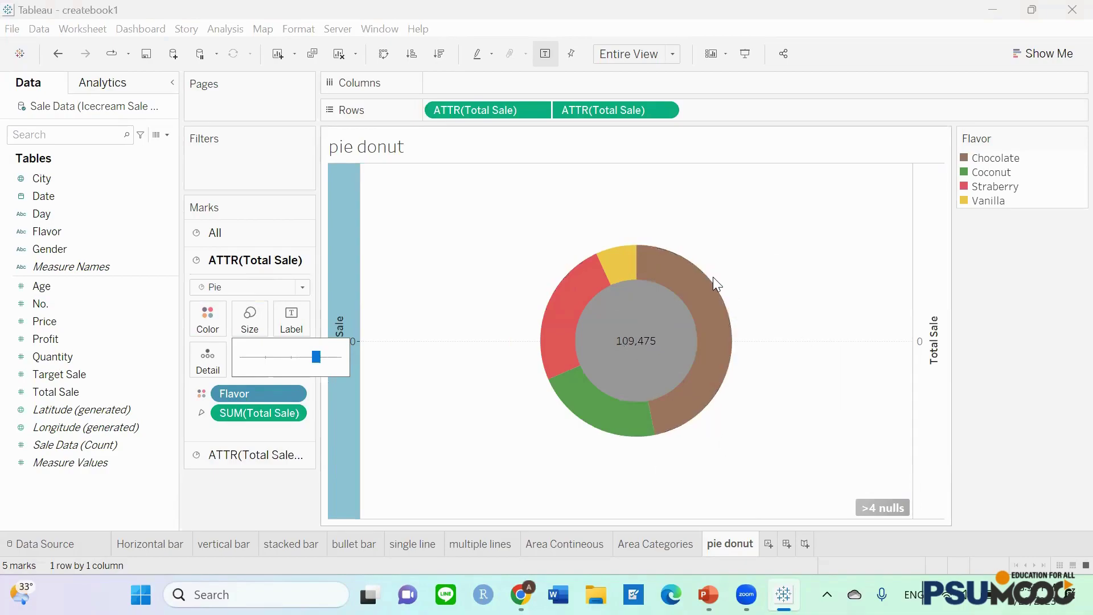
- Color the inner pie labeled with the sum of Total Sale white and shrink it slightly to widen the ring
{"action": "left_click", "coordinate": [245, 459]}
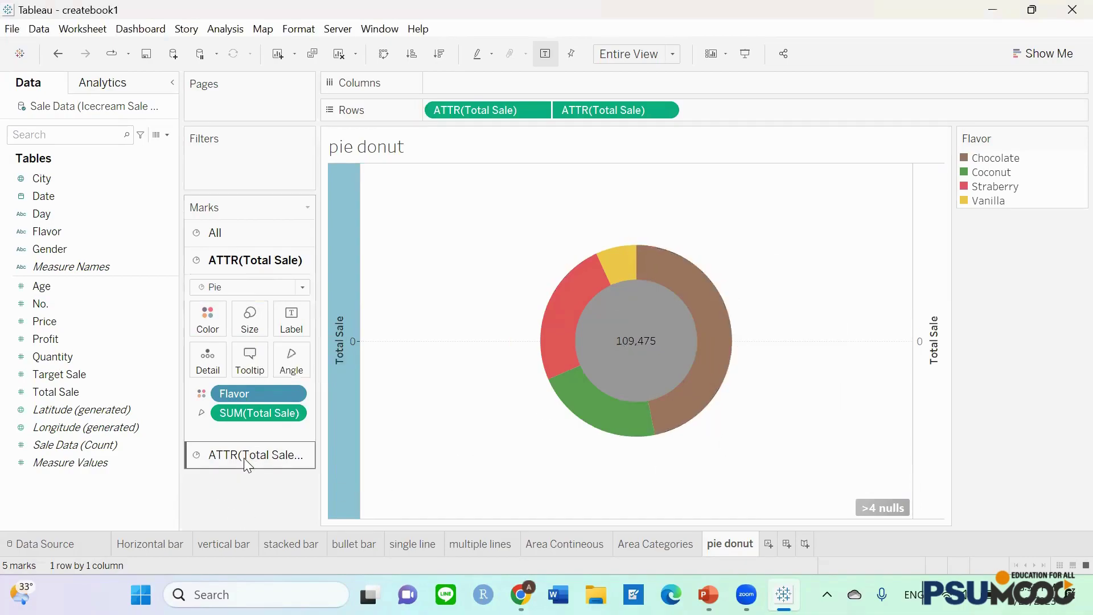
{"action": "left_click", "coordinate": [245, 458]}
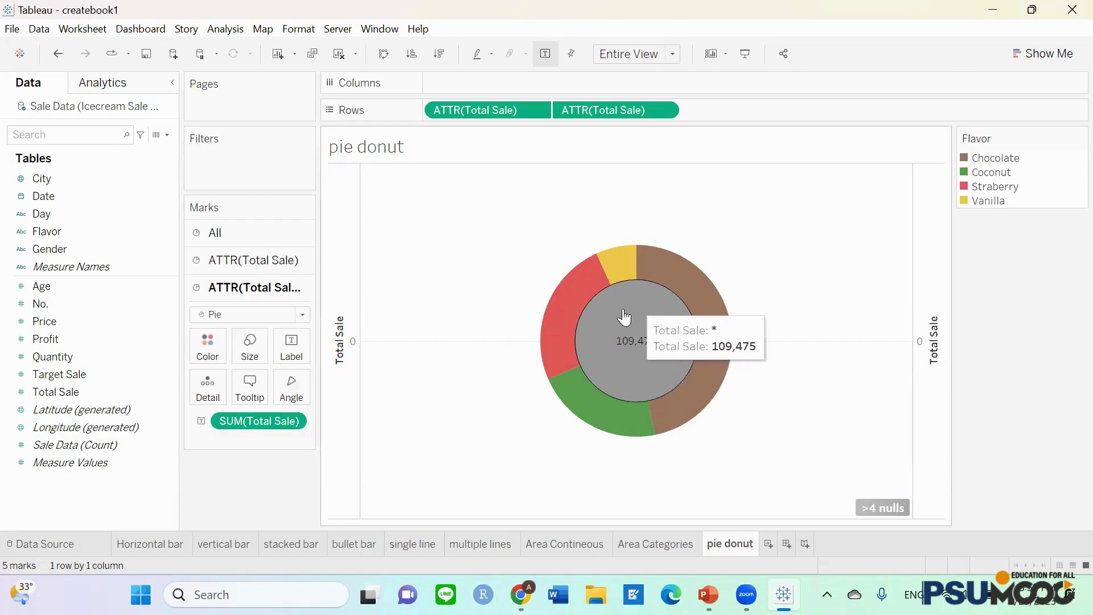
{"action": "left_click", "coordinate": [208, 349]}
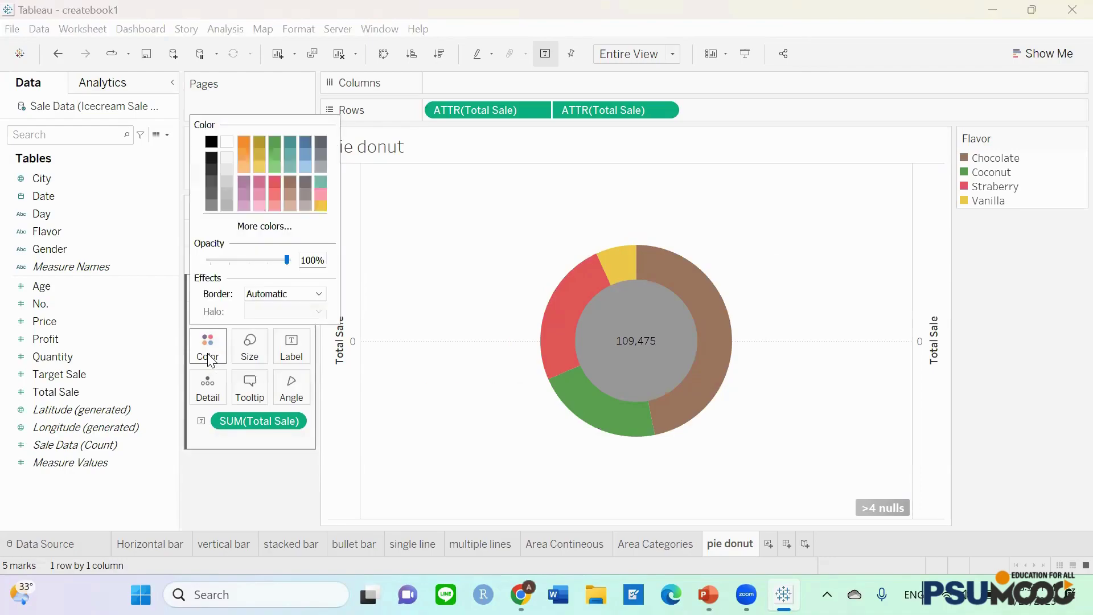
{"action": "left_click", "coordinate": [227, 142]}
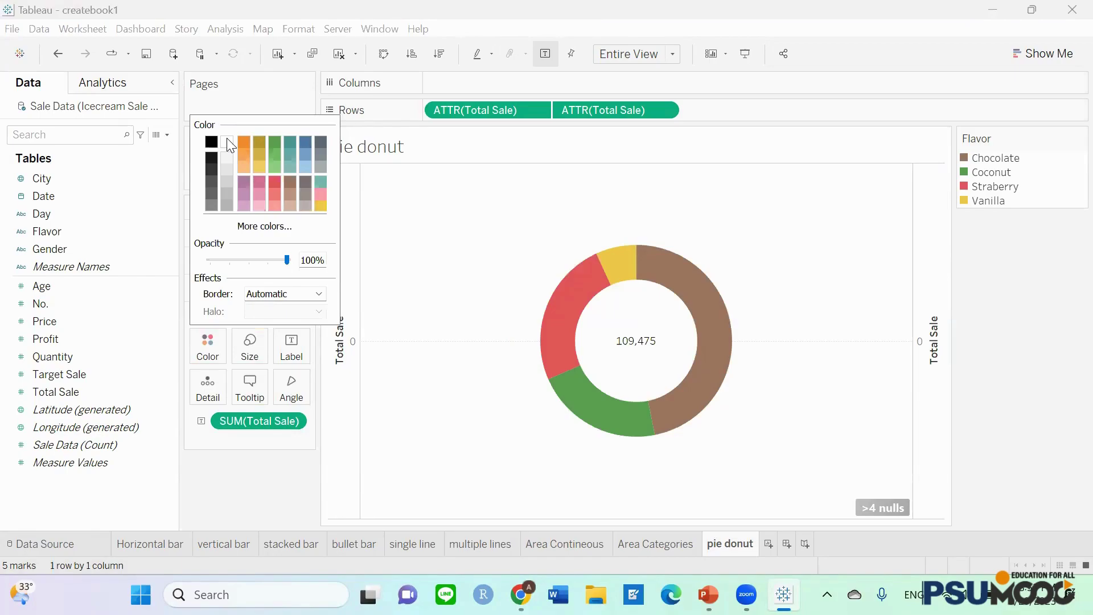
{"action": "left_click", "coordinate": [248, 354]}
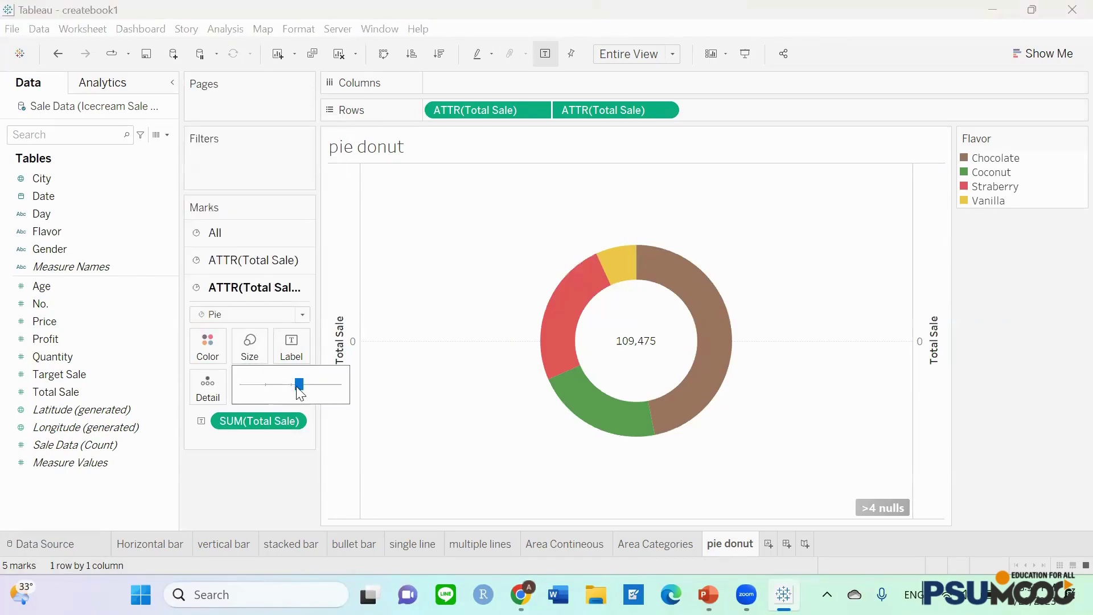
{"action": "left_click_drag", "start_coordinate": [300, 393], "coordinate": [293, 386]}
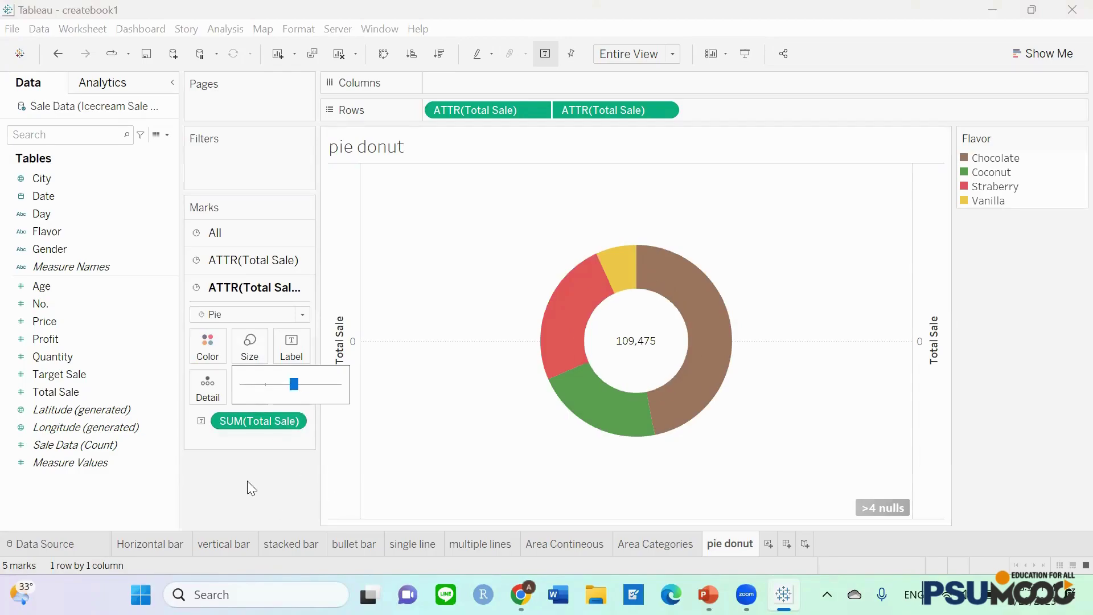
{"action": "left_click", "coordinate": [277, 476]}
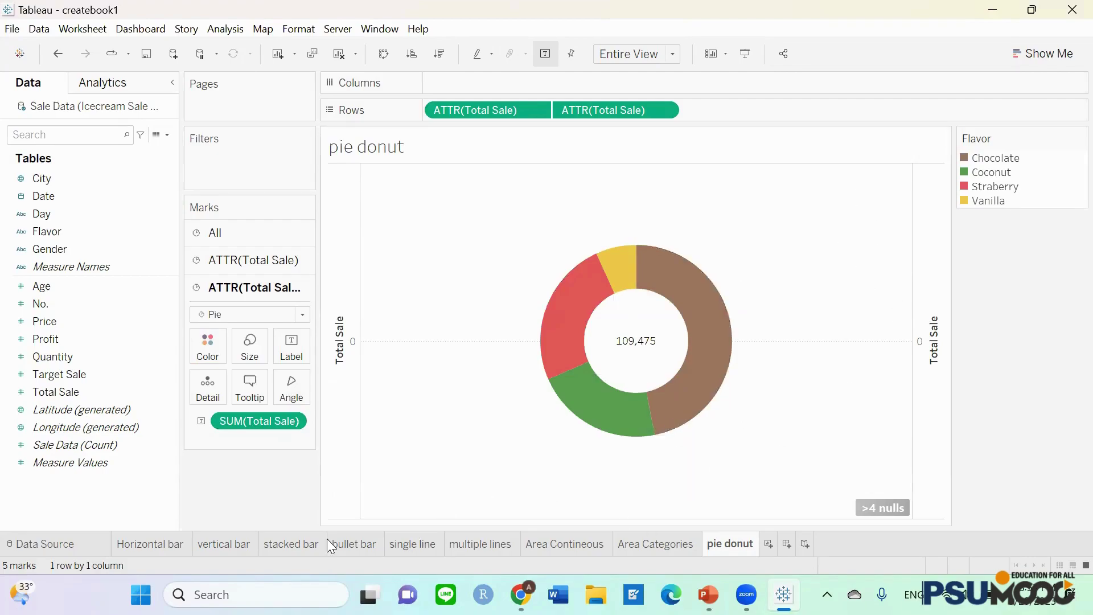
- Apply a Percent of Total quick table calculation to the sum of Total Sale that sets the Flavor pie's slice angles
{"action": "mouse_move", "coordinate": [683, 376]}
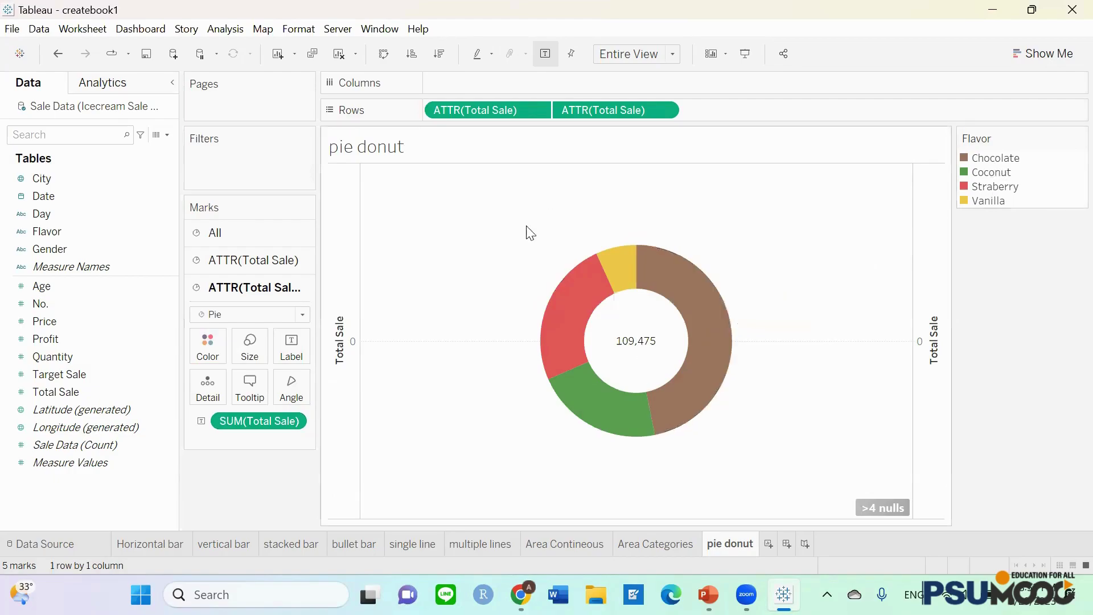
{"action": "mouse_move", "coordinate": [697, 310]}
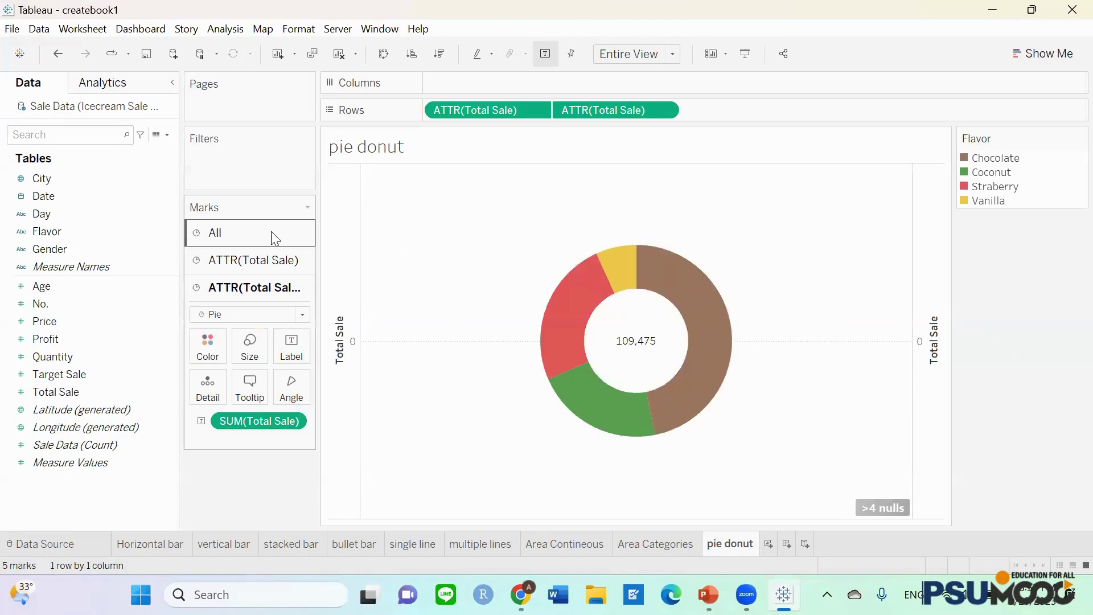
{"action": "left_click", "coordinate": [238, 261]}
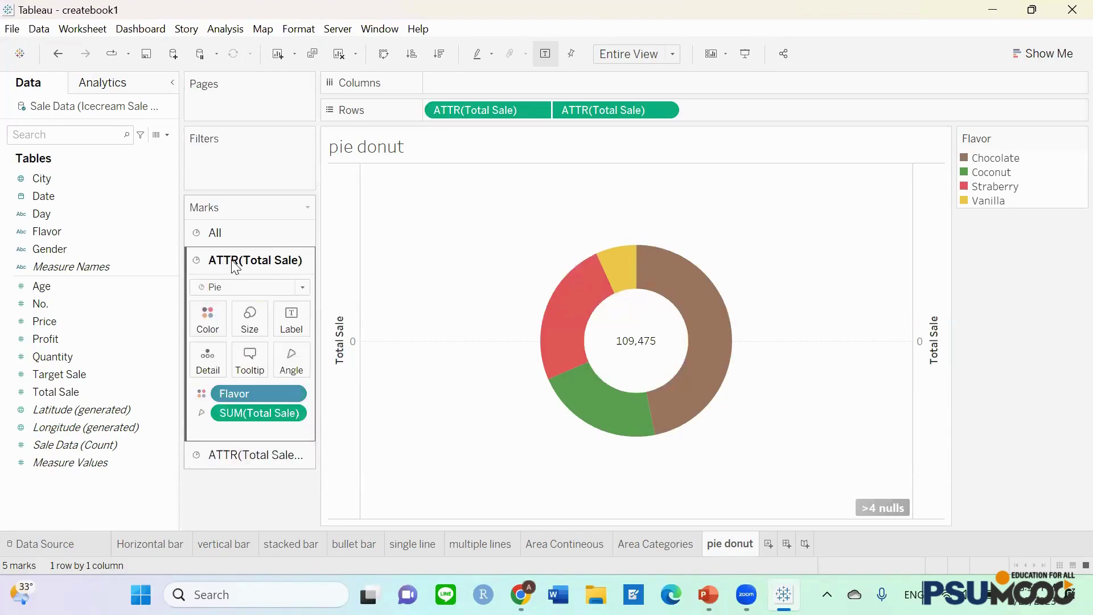
{"action": "left_click", "coordinate": [292, 414]}
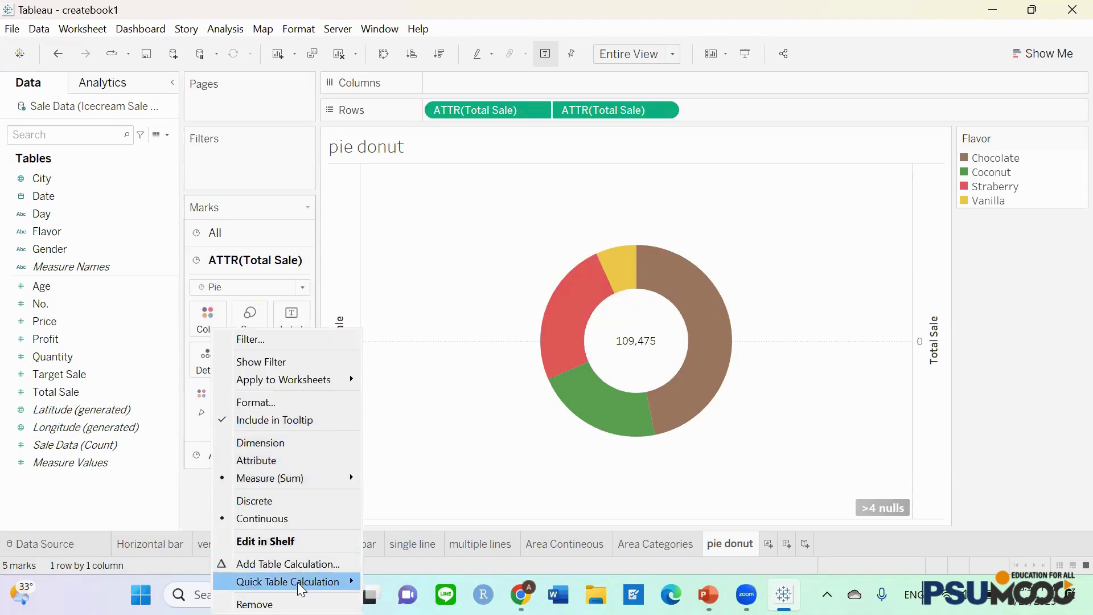
{"action": "mouse_move", "coordinate": [299, 585]}
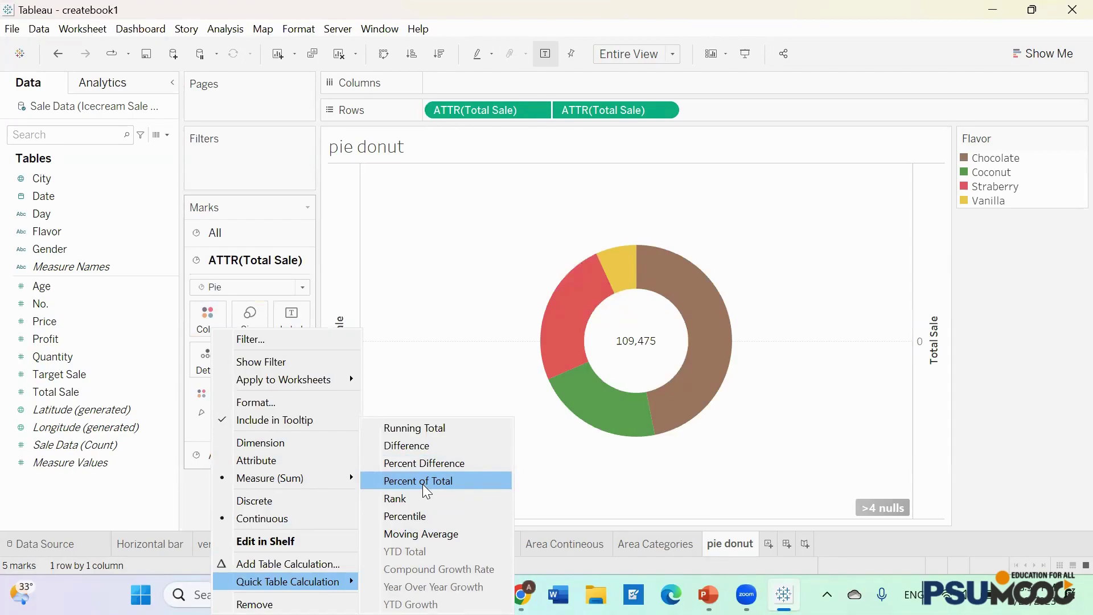
{"action": "left_click", "coordinate": [423, 485]}
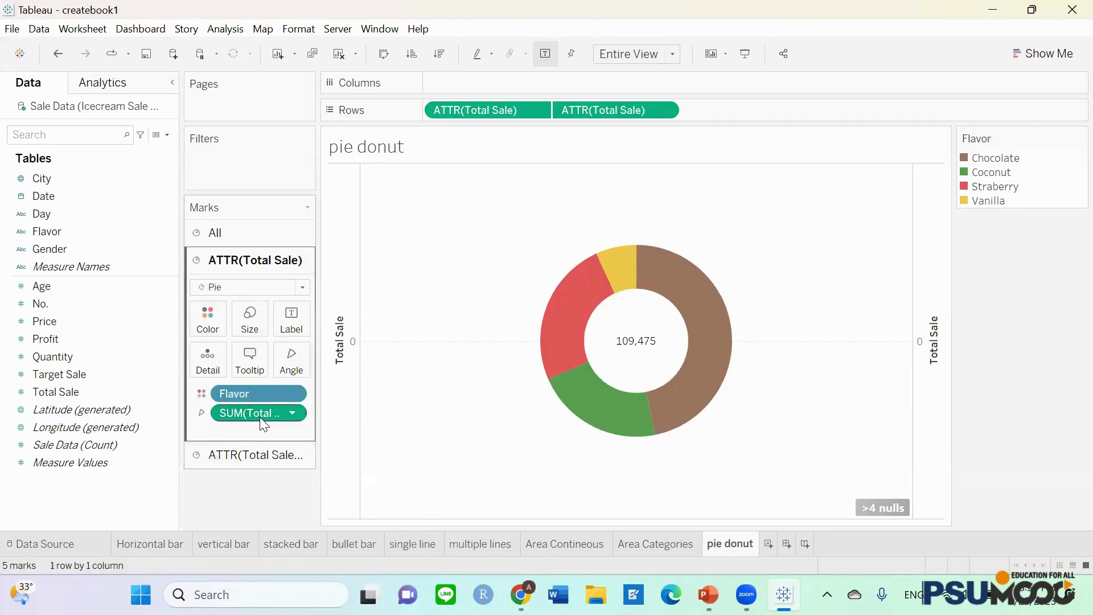
- Add a mark annotation with the default text to the Chocolate slice
{"action": "right_click", "coordinate": [688, 293]}
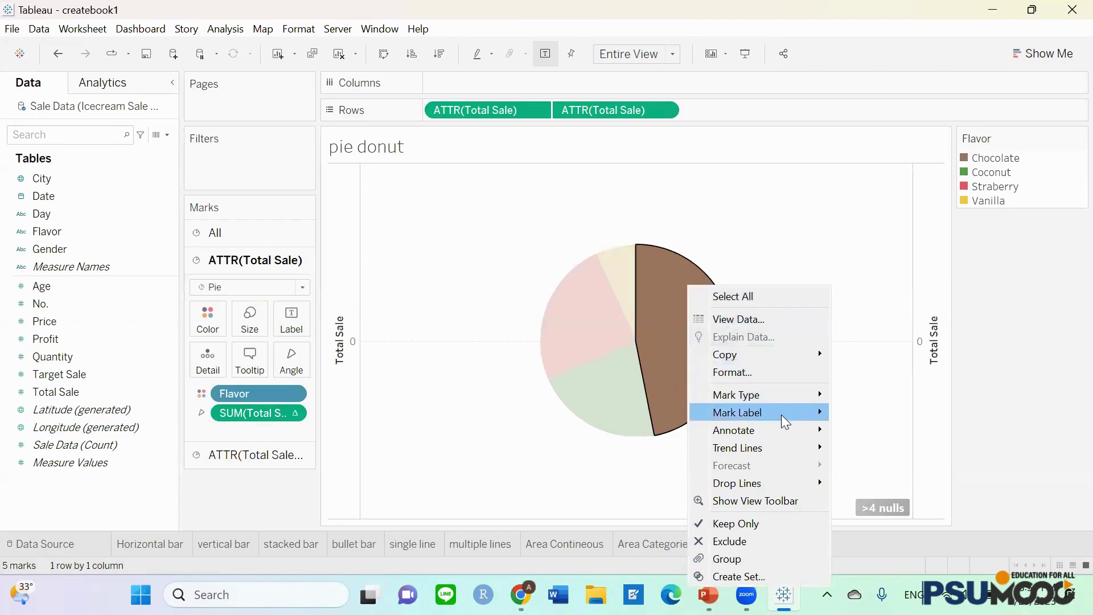
{"action": "mouse_move", "coordinate": [784, 421]}
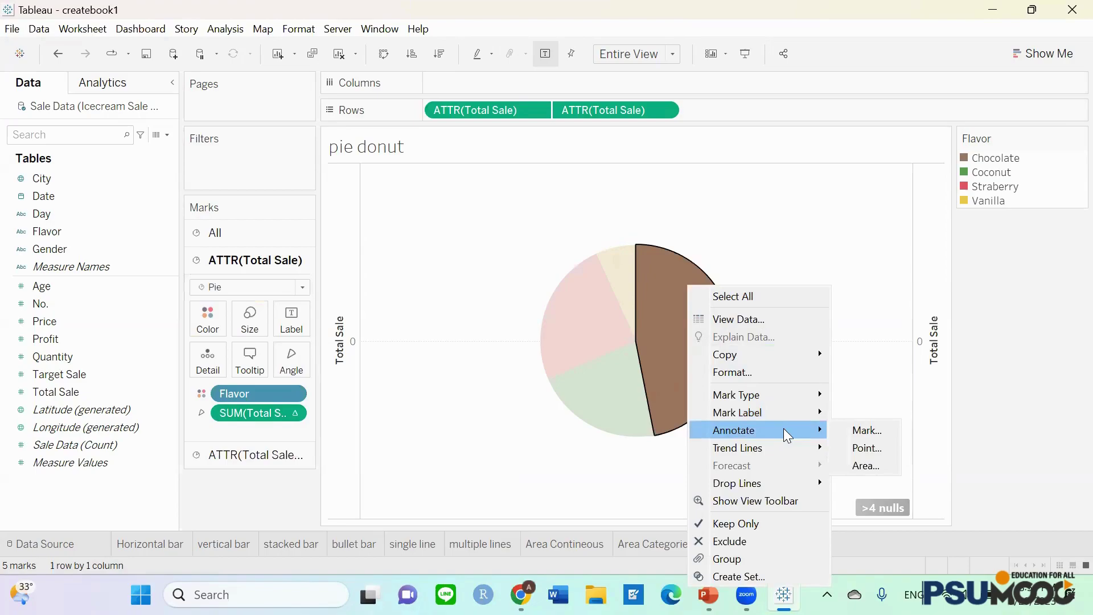
{"action": "left_click", "coordinate": [850, 432]}
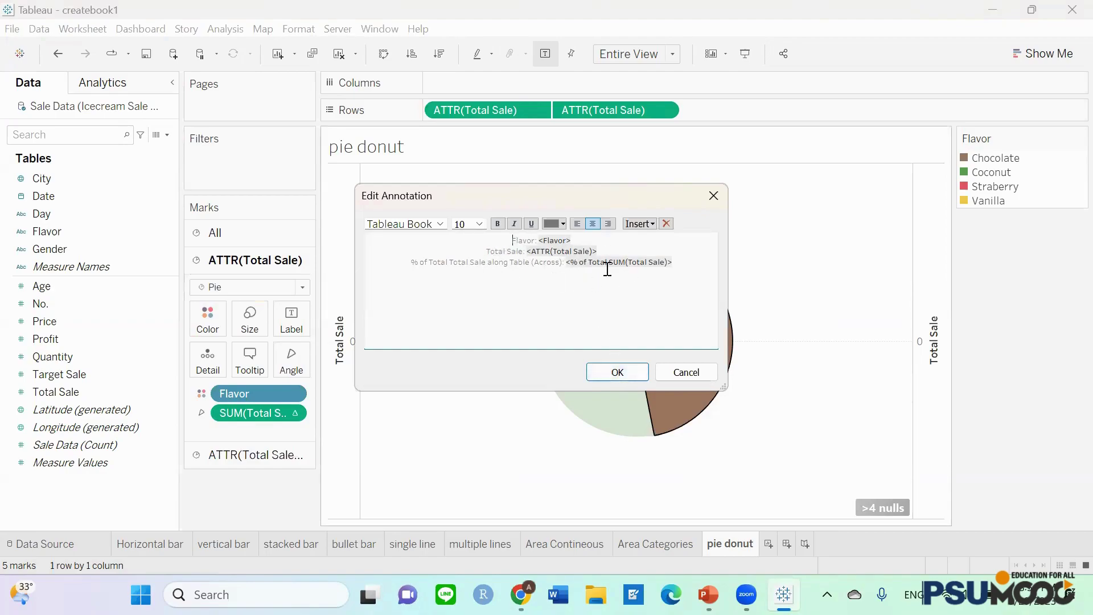
{"action": "left_click", "coordinate": [614, 373]}
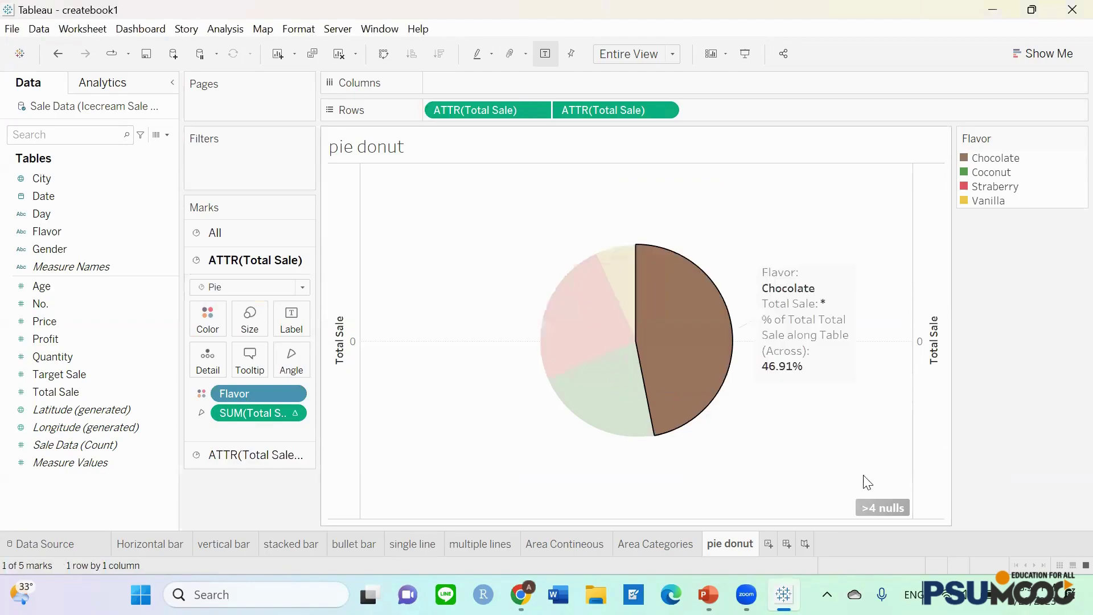
{"action": "left_click", "coordinate": [811, 462]}
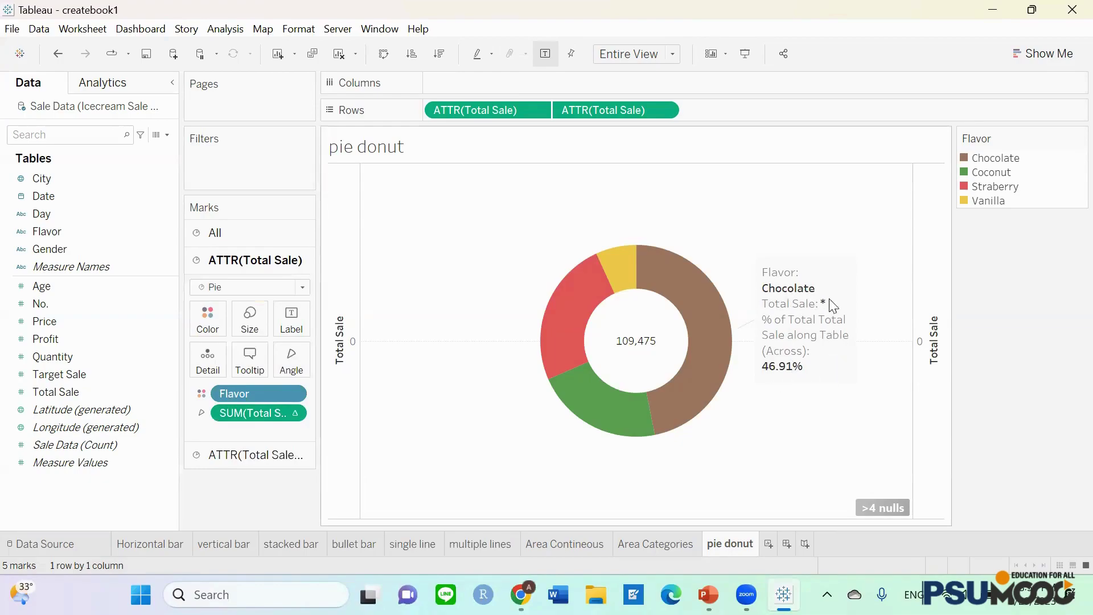
- Reduce the Chocolate annotation's text to the Flavor and % of Total SUM(Total Sale) fields and center it
{"action": "double_click", "coordinate": [793, 291]}
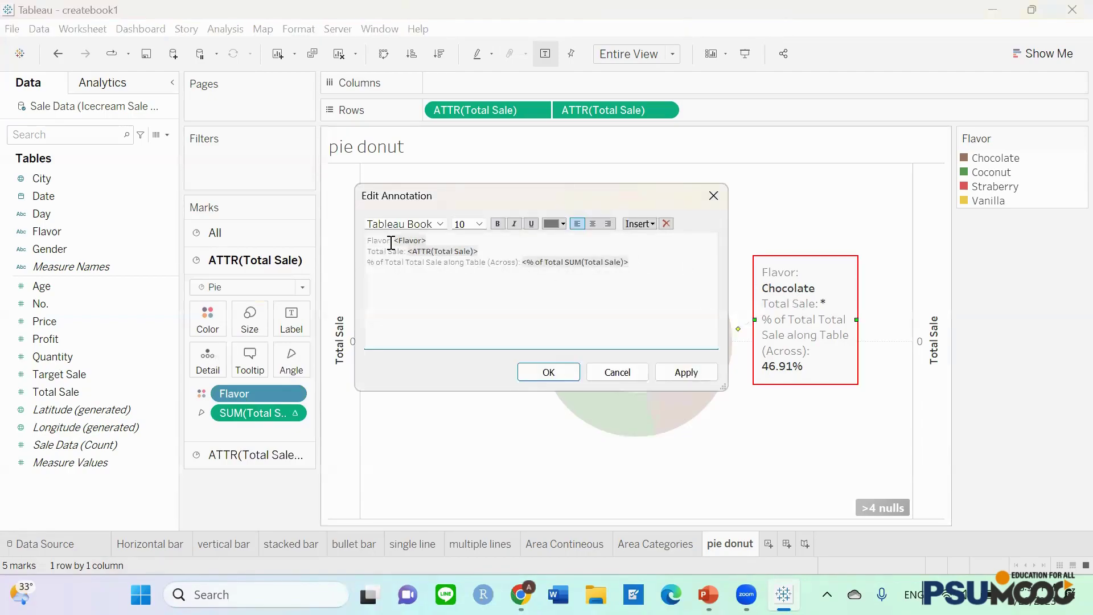
{"action": "left_click_drag", "start_coordinate": [393, 241], "coordinate": [352, 241]}
{"action": "key", "text": "BackSpace"}
{"action": "left_click_drag", "start_coordinate": [407, 250], "coordinate": [351, 252]}
{"action": "left_click_drag", "start_coordinate": [521, 264], "coordinate": [360, 254]}
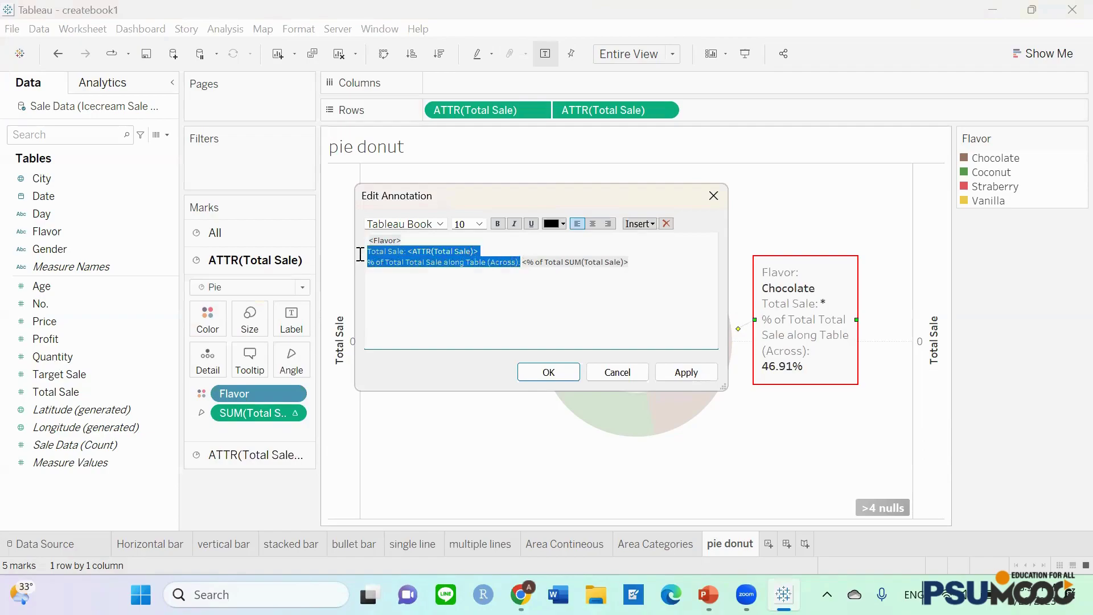
{"action": "key", "text": "BackSpace"}
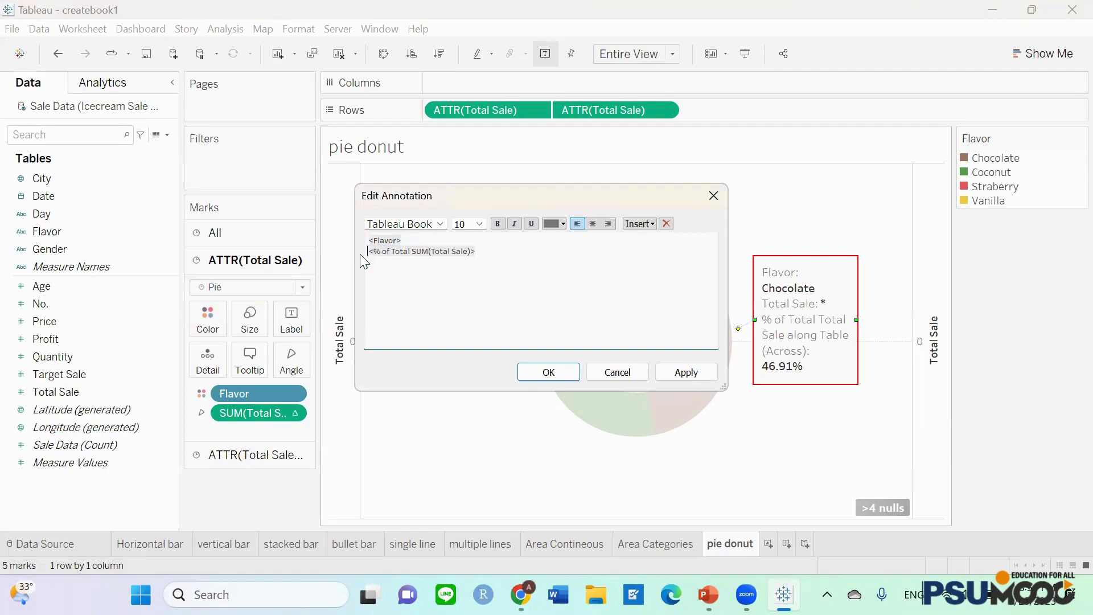
{"action": "left_click_drag", "start_coordinate": [491, 251], "coordinate": [357, 236]}
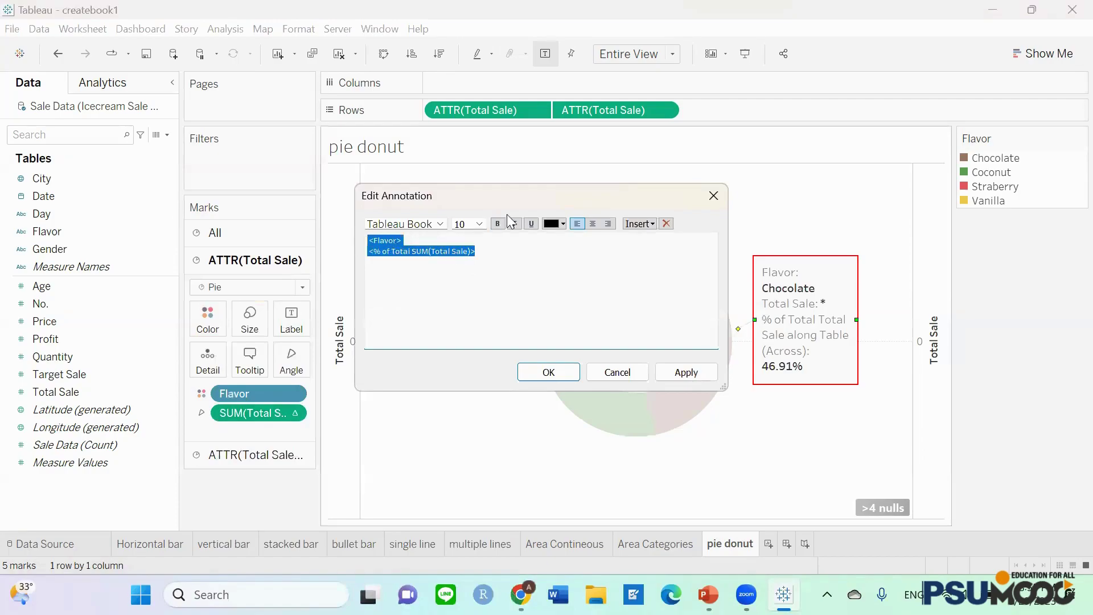
{"action": "left_click", "coordinate": [592, 222]}
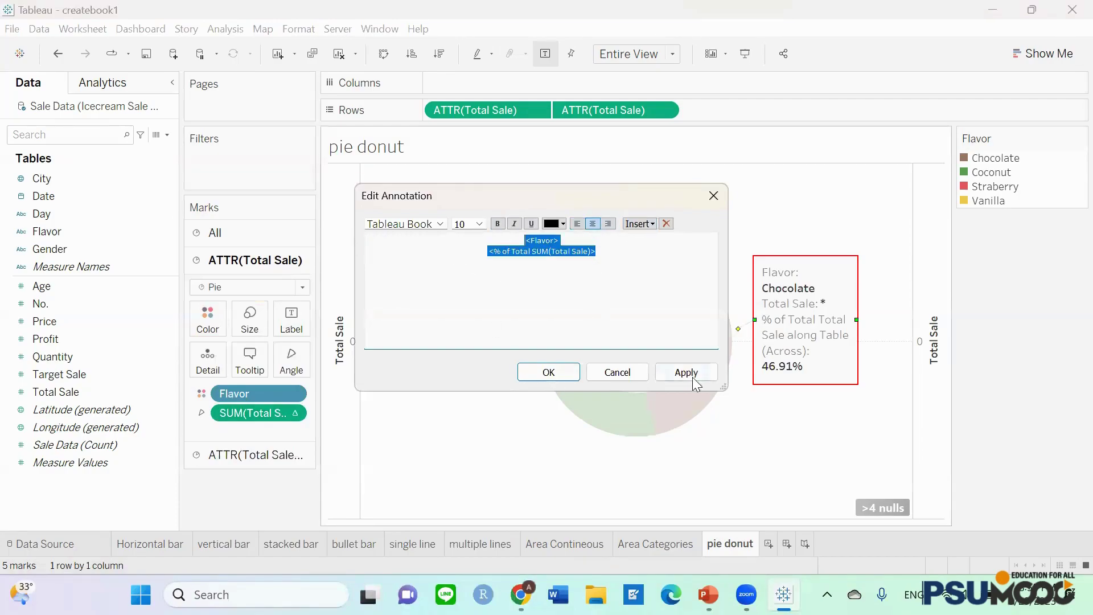
{"action": "left_click", "coordinate": [550, 373]}
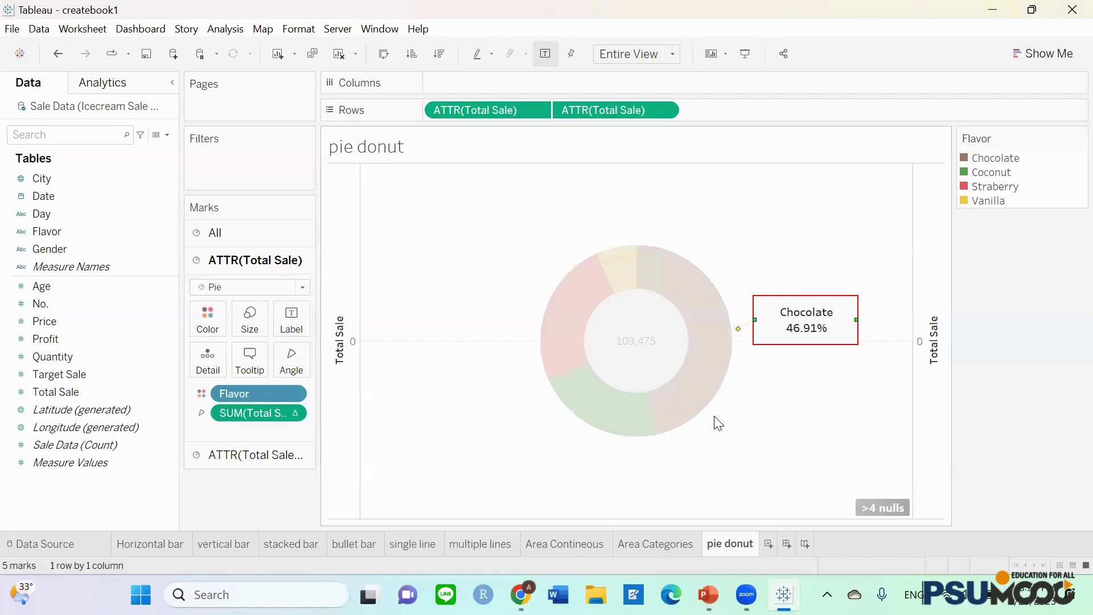
{"action": "left_click", "coordinate": [785, 405]}
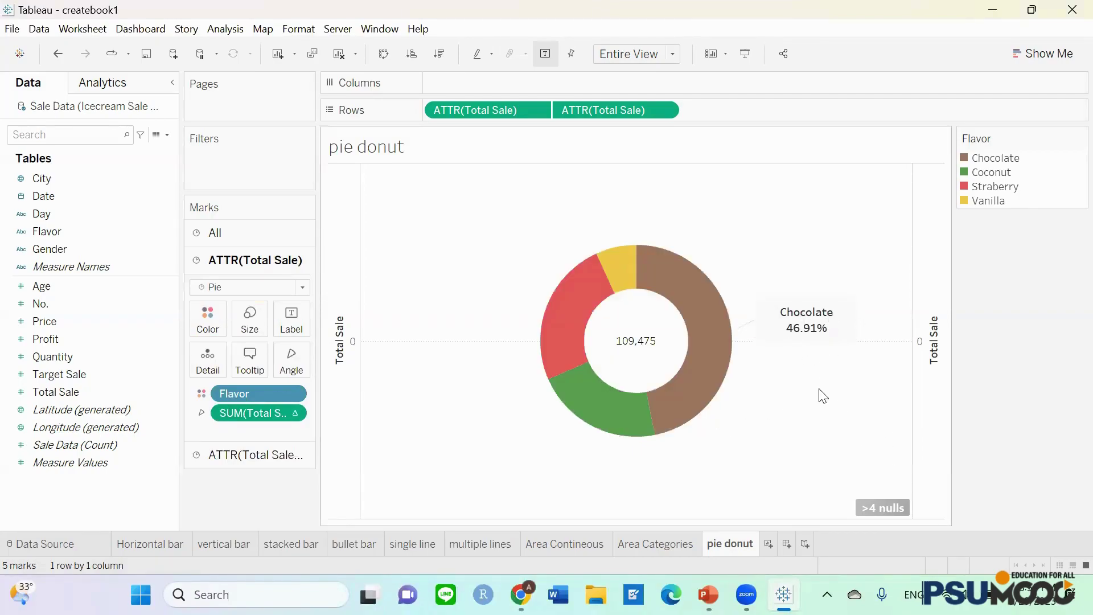
- Move the Chocolate annotation to the ring's outer edge and set its shading and line to None
{"action": "left_click_drag", "start_coordinate": [796, 313], "coordinate": [742, 316]}
{"action": "left_click", "coordinate": [801, 414]}
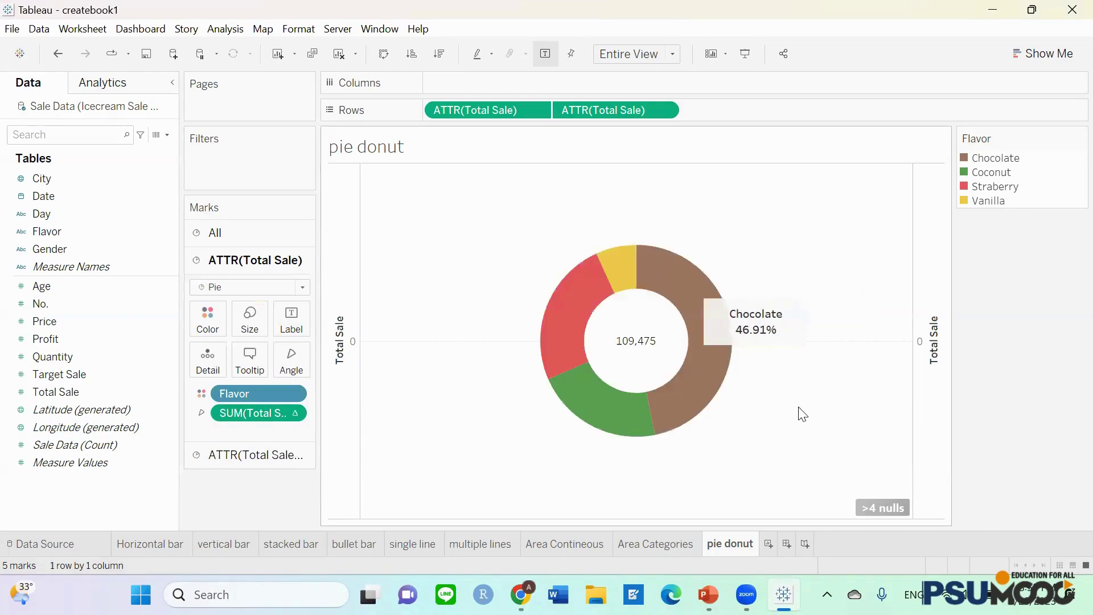
{"action": "left_click", "coordinate": [751, 326]}
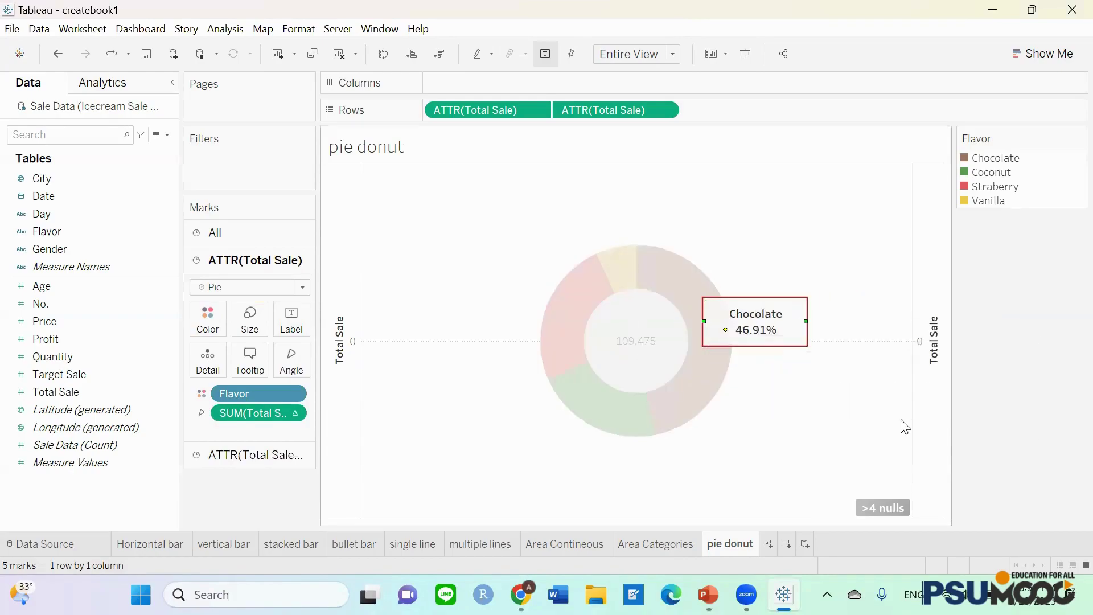
{"action": "right_click", "coordinate": [737, 323]}
{"action": "left_click", "coordinate": [774, 350]}
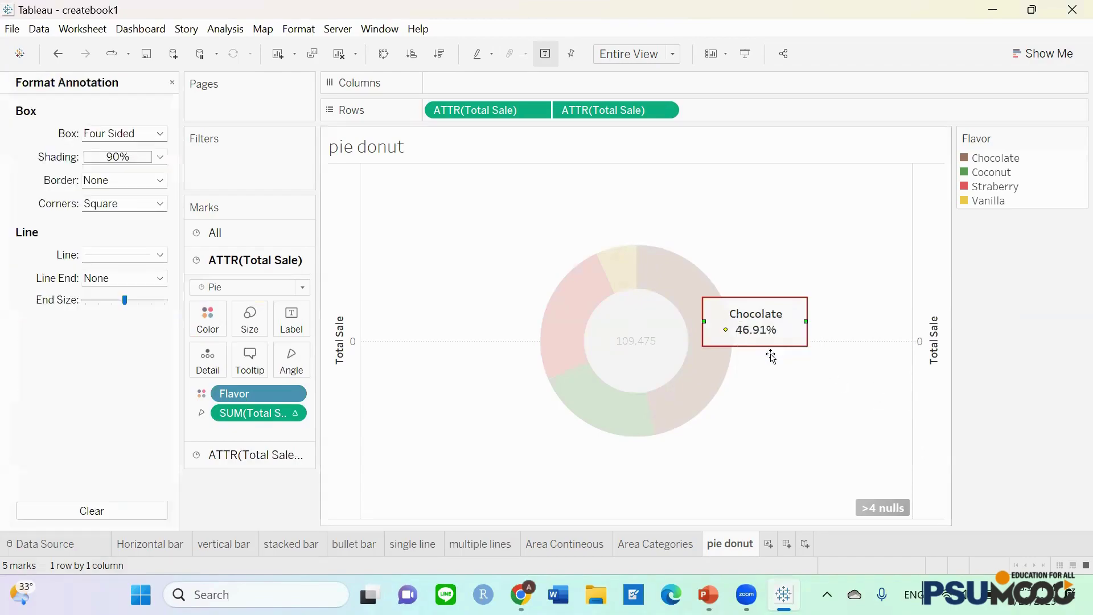
{"action": "left_click", "coordinate": [160, 157]}
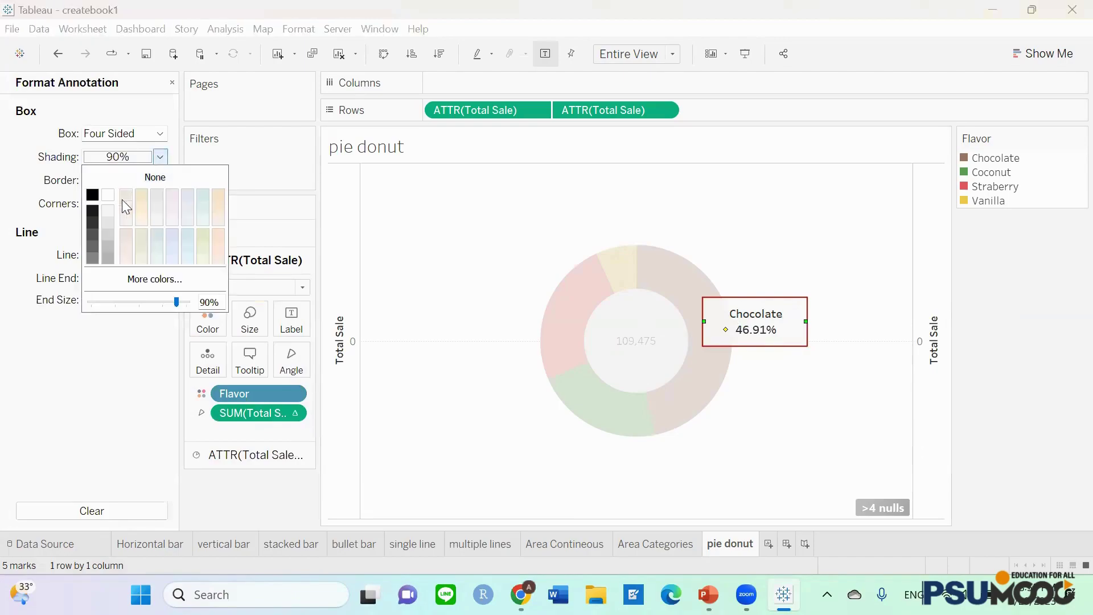
{"action": "left_click", "coordinate": [140, 174]}
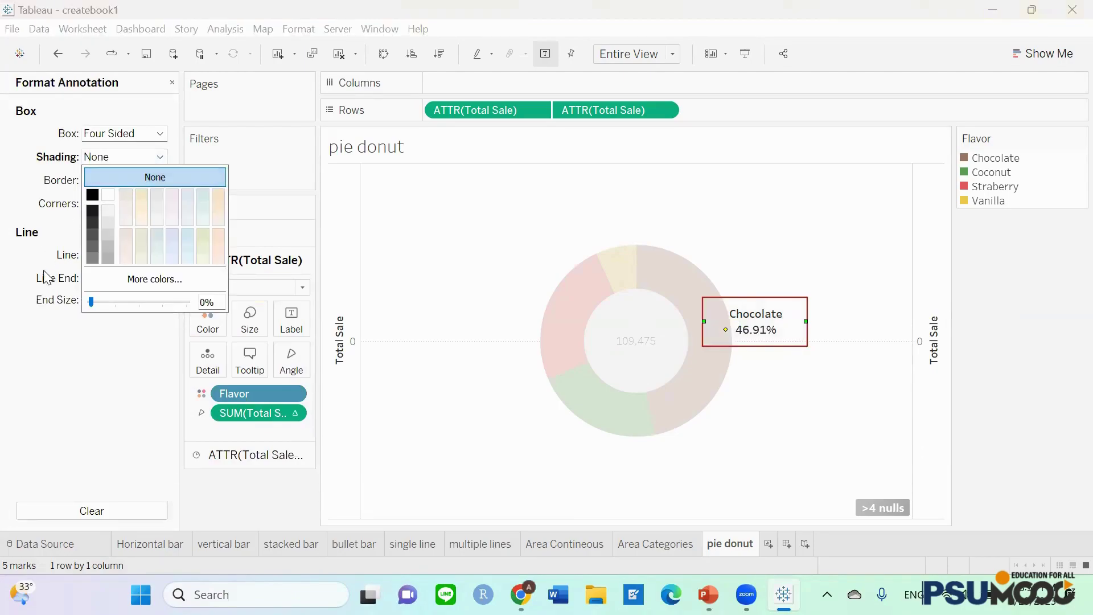
{"action": "left_click", "coordinate": [39, 358]}
{"action": "left_click", "coordinate": [160, 255]}
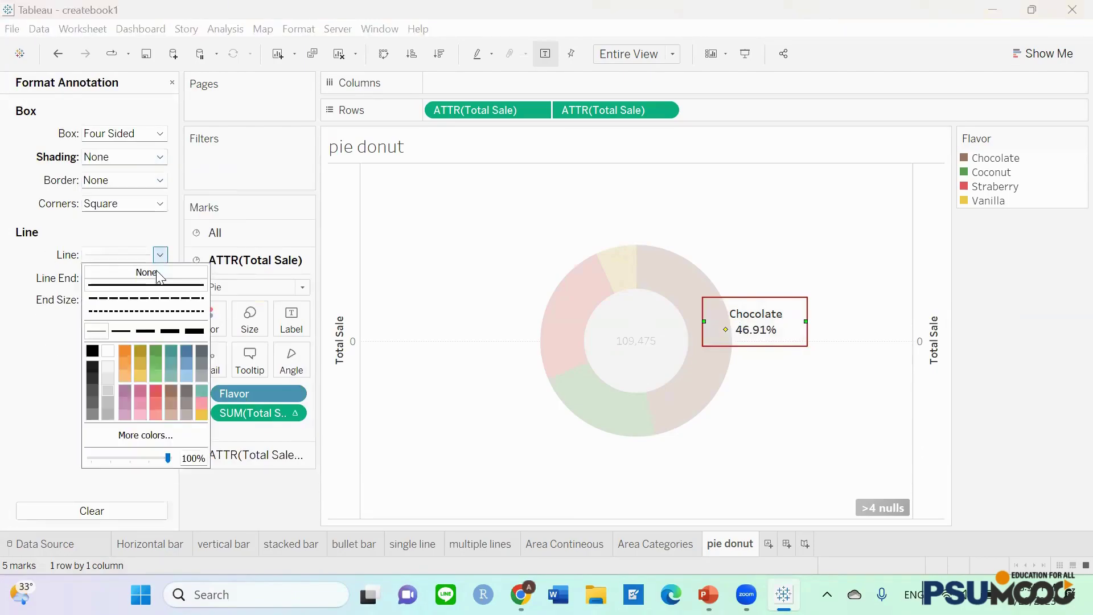
{"action": "left_click", "coordinate": [149, 273]}
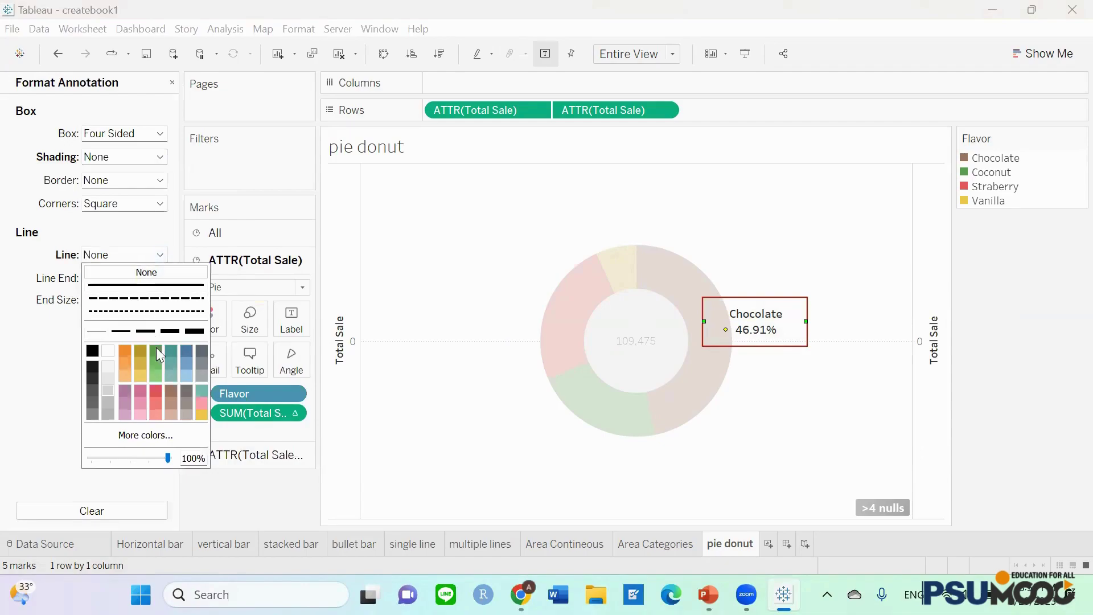
{"action": "left_click", "coordinate": [65, 431]}
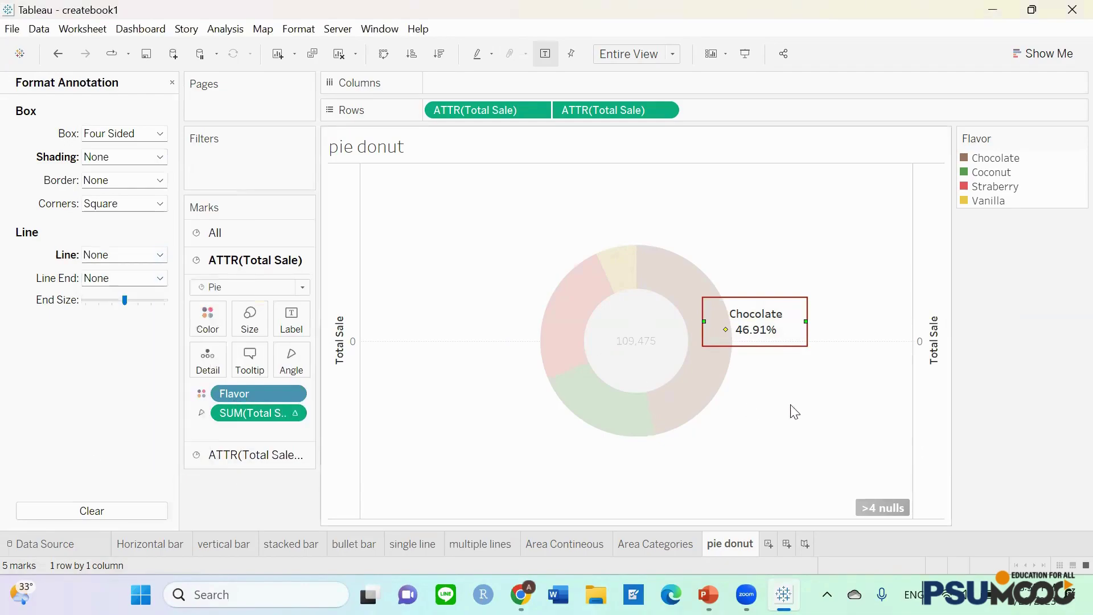
{"action": "left_click", "coordinate": [832, 414]}
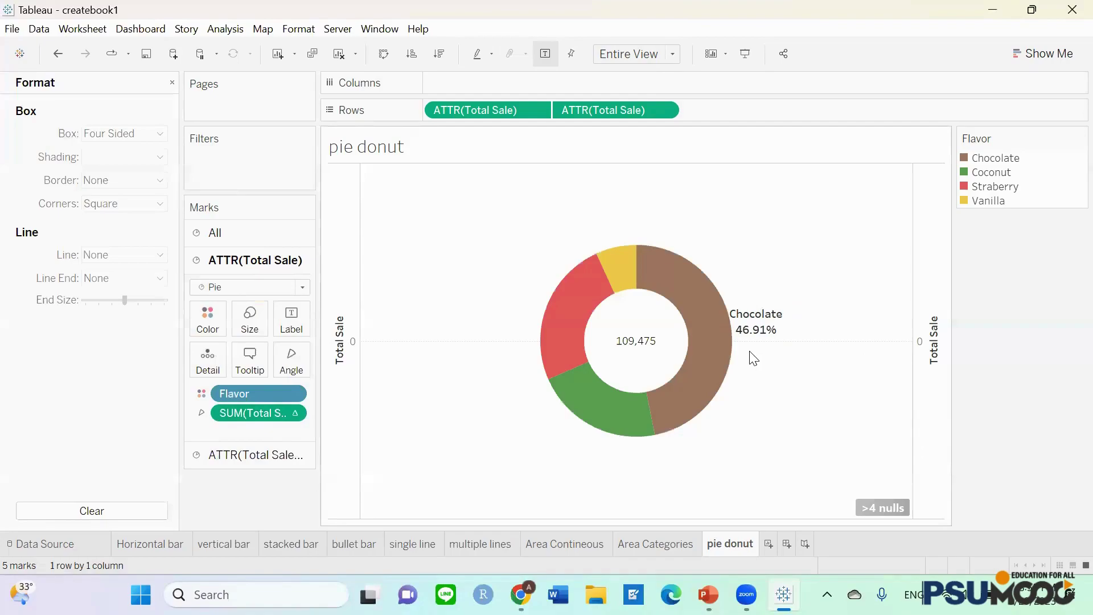
- Move the Chocolate annotation further inward so that it partly overlaps the brown slice
{"action": "left_click", "coordinate": [767, 328]}
{"action": "left_click_drag", "start_coordinate": [766, 326], "coordinate": [744, 319]}
{"action": "left_click", "coordinate": [840, 409]}
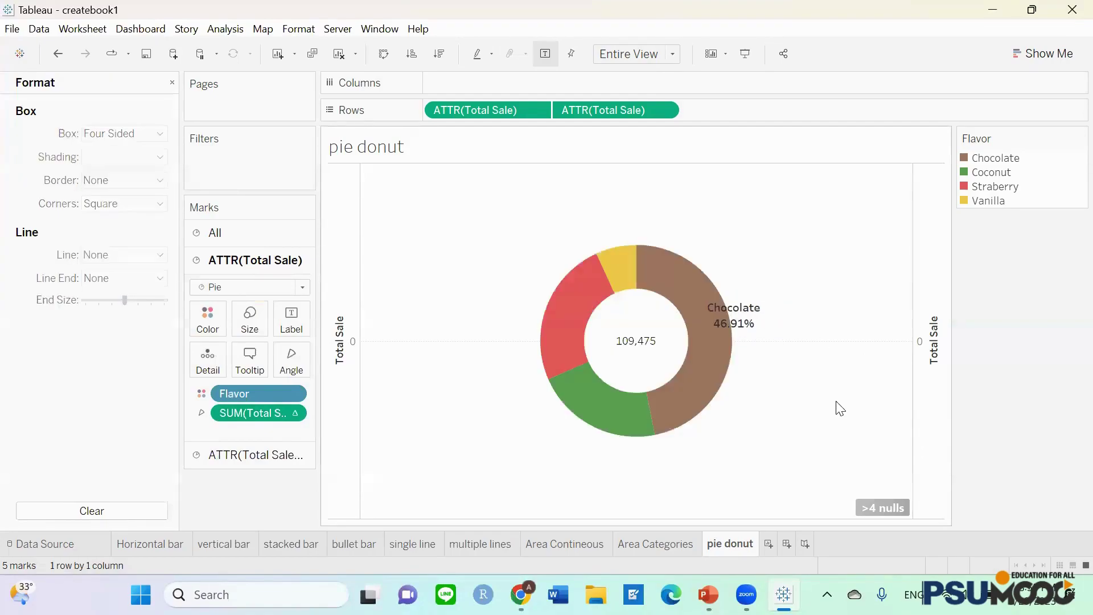
- Move the Chocolate annotation outward so that it sits just outside the ring beside the brown slice
{"action": "left_click", "coordinate": [753, 318]}
{"action": "left_click_drag", "start_coordinate": [753, 314], "coordinate": [789, 321]}
{"action": "left_click", "coordinate": [804, 455]}
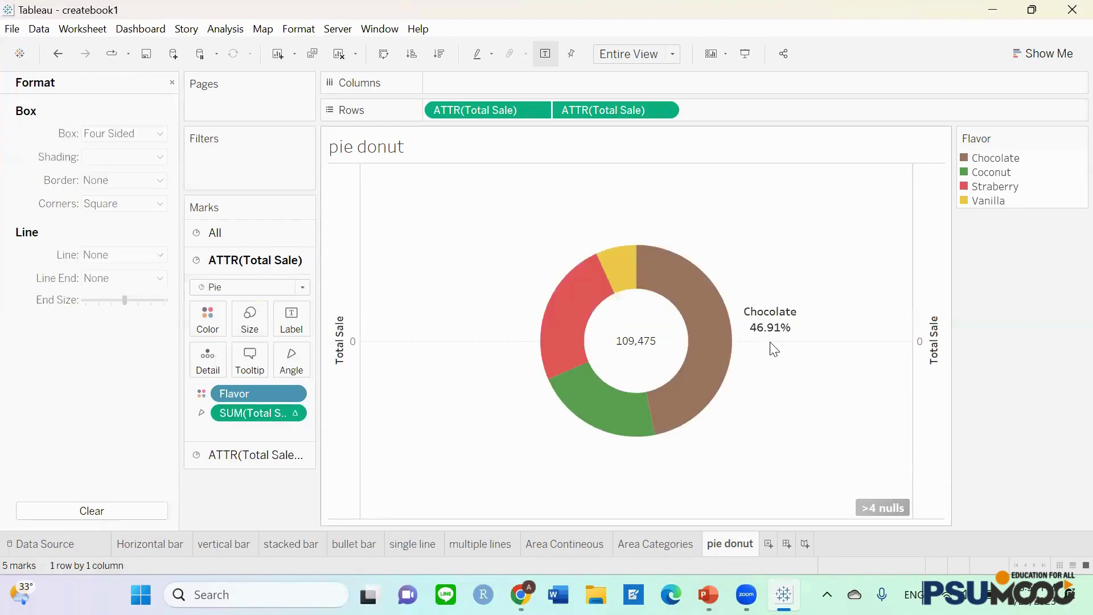
- Add a mark annotation to the Coconut slice and reduce its text to the Flavor and % of Total SUM(Total Sale) fields
{"action": "mouse_move", "coordinate": [622, 345]}
{"action": "mouse_move", "coordinate": [660, 358]}
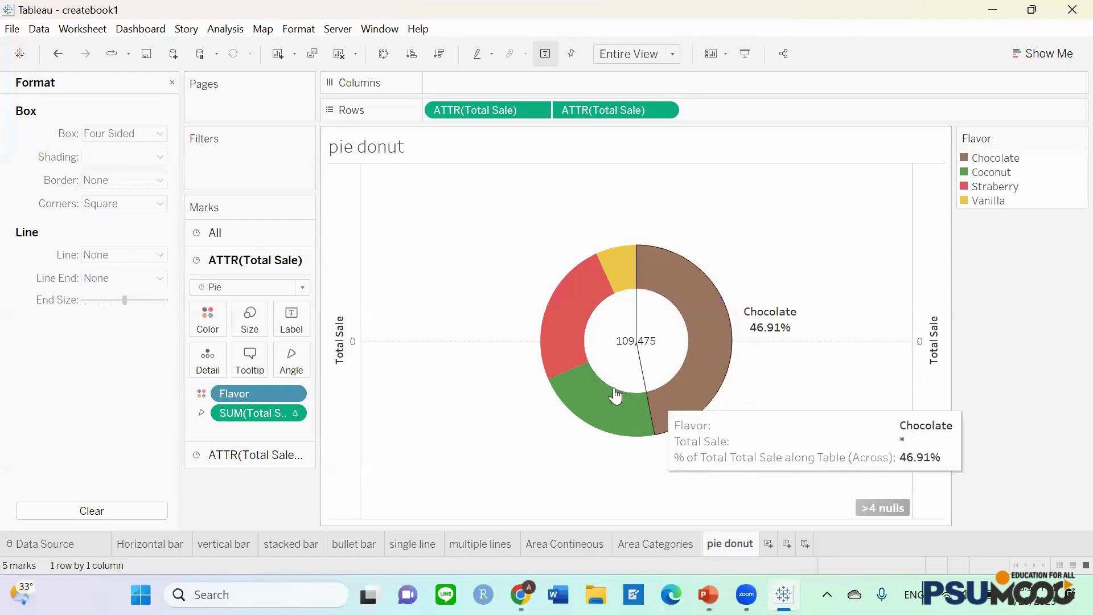
{"action": "right_click", "coordinate": [595, 420]}
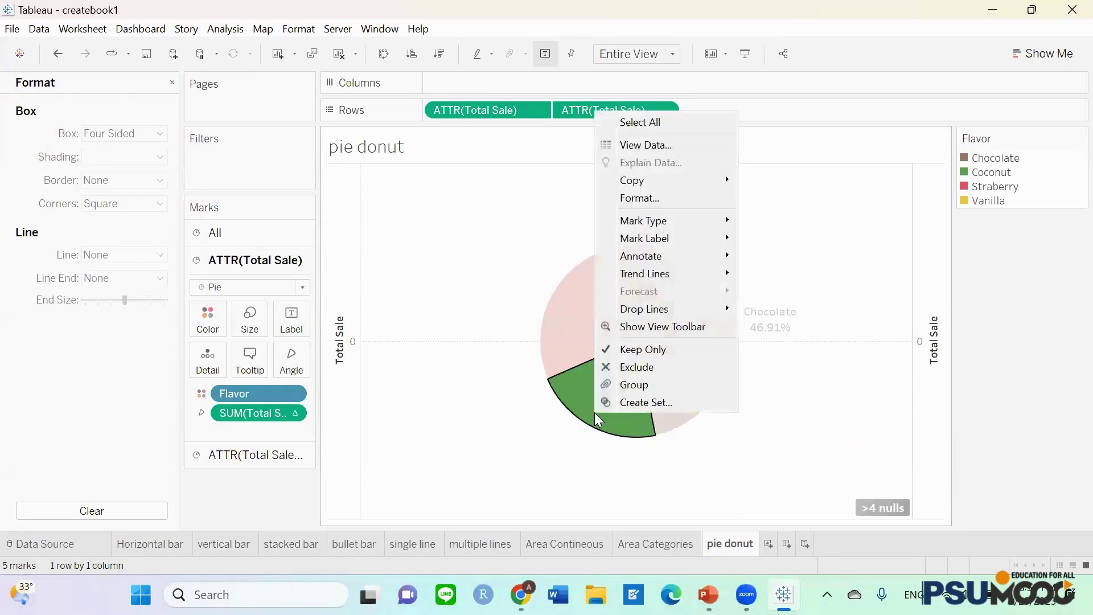
{"action": "mouse_move", "coordinate": [663, 254]}
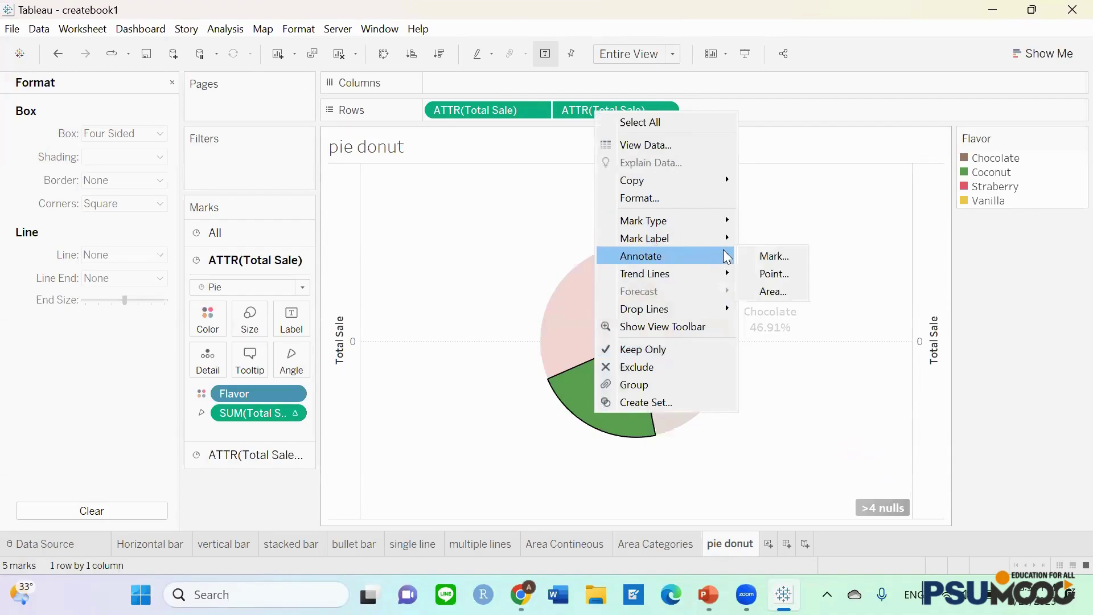
{"action": "left_click", "coordinate": [769, 260]}
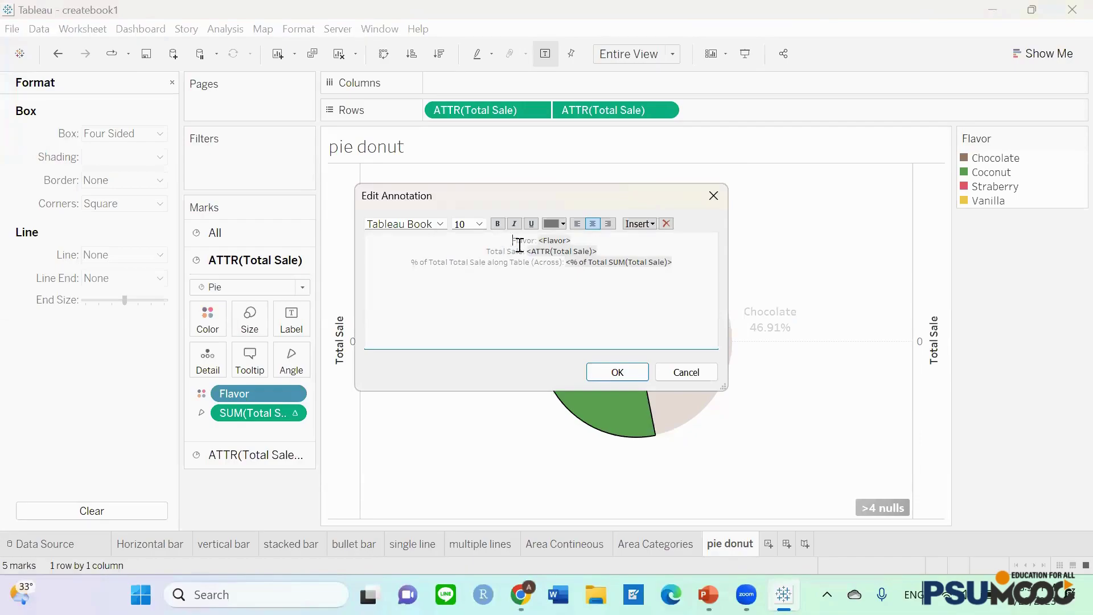
{"action": "mouse_move", "coordinate": [519, 245]}
{"action": "left_mouse_down"}
{"action": "mouse_move", "coordinate": [540, 251]}
{"action": "mouse_move", "coordinate": [535, 241]}
{"action": "left_mouse_up"}
{"action": "key", "text": "BackSpace"}
{"action": "left_click_drag", "start_coordinate": [505, 256], "coordinate": [562, 263]}
{"action": "key", "text": "BackSpace"}
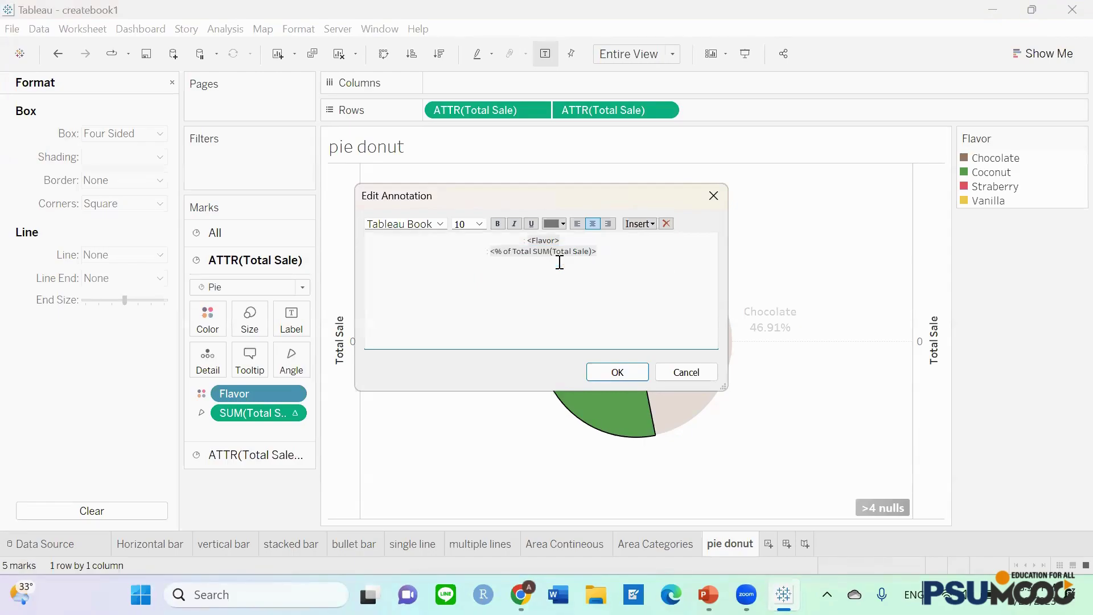
{"action": "key", "text": "Delete"}
- Copy the two field lines of the Coconut annotation's text and accept the annotation
{"action": "left_click_drag", "start_coordinate": [611, 256], "coordinate": [527, 238]}
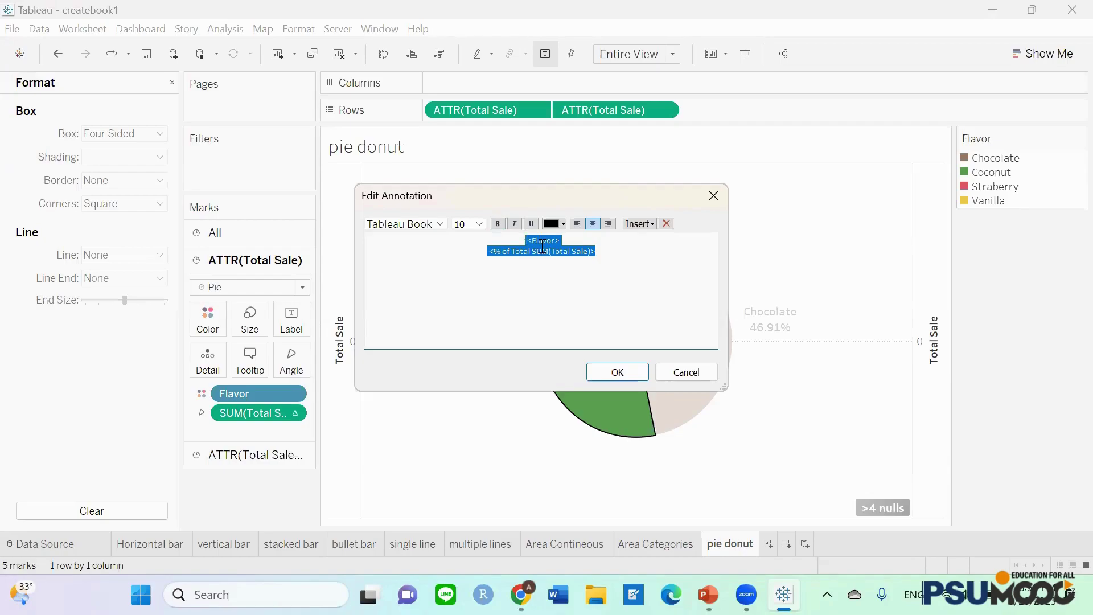
{"action": "right_click", "coordinate": [542, 246]}
{"action": "left_click", "coordinate": [585, 316]}
{"action": "left_click", "coordinate": [617, 372]}
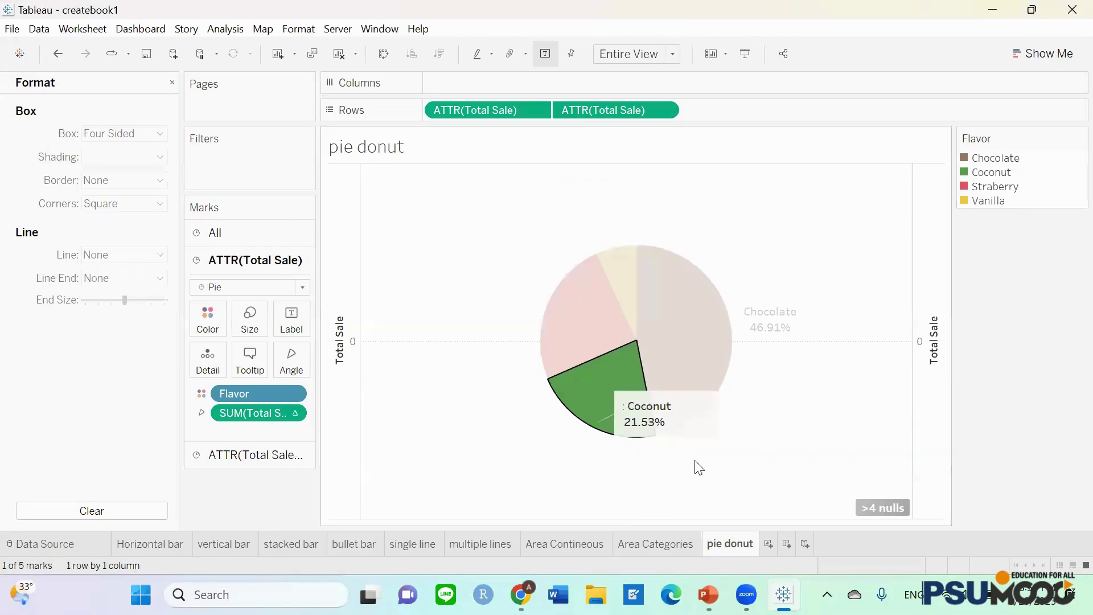
- Move the Coconut annotation to just below the ring, under the green slice
{"action": "left_click", "coordinate": [643, 420]}
{"action": "left_click_drag", "start_coordinate": [643, 420], "coordinate": [578, 473]}
{"action": "left_click", "coordinate": [485, 339]}
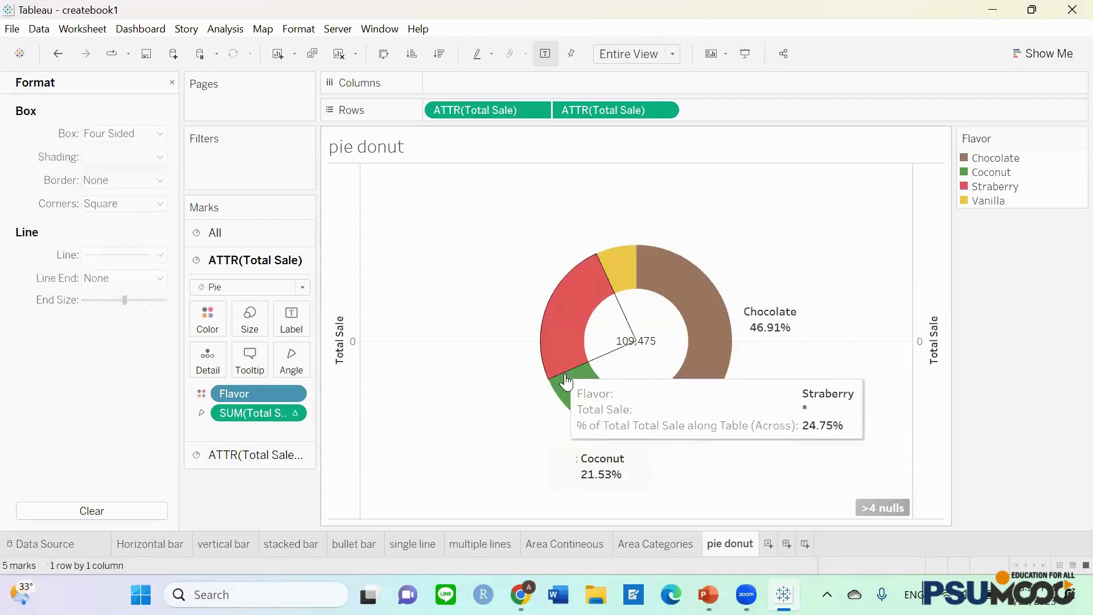
- Annotate the Straberry slice with the copied Flavor and % of Total SUM(Total Sale) fields on two left-aligned lines
{"action": "right_click", "coordinate": [567, 302]}
{"action": "mouse_move", "coordinate": [678, 454]}
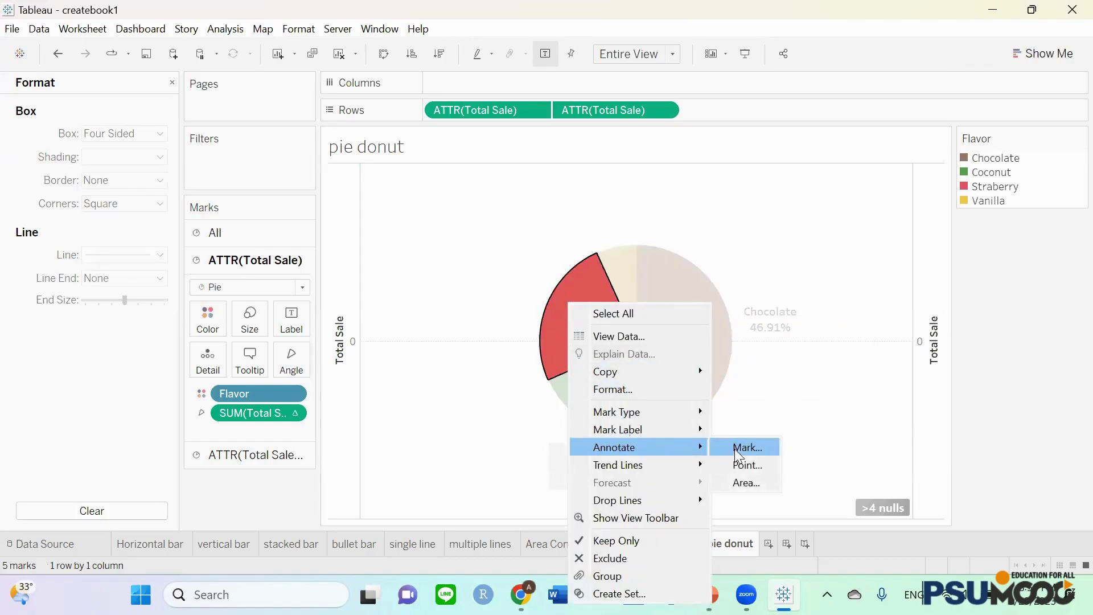
{"action": "left_click", "coordinate": [740, 447]}
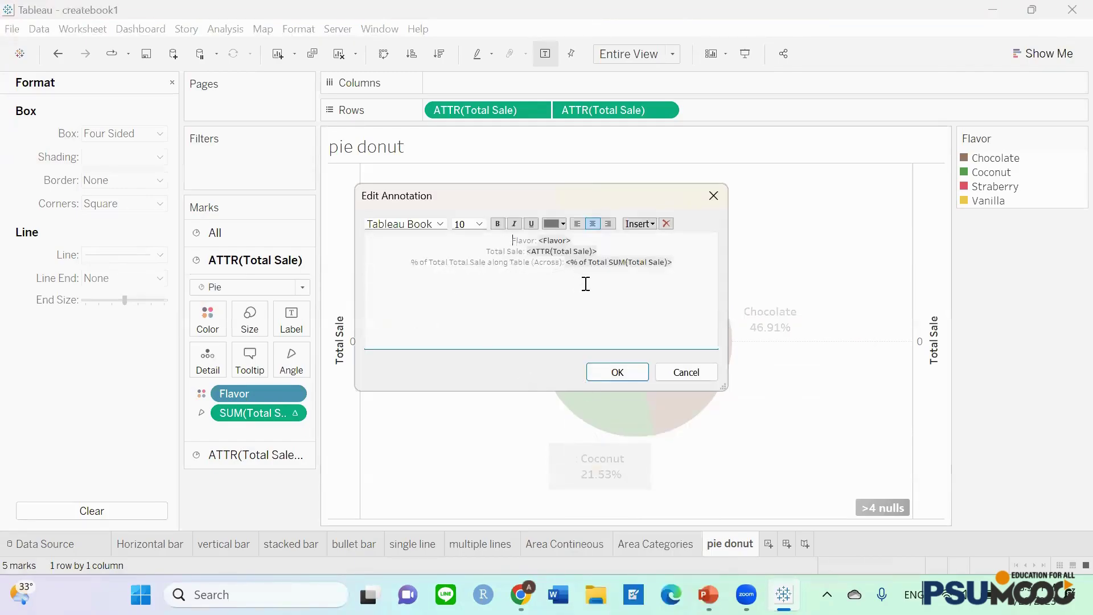
{"action": "left_click_drag", "start_coordinate": [516, 241], "coordinate": [675, 269]}
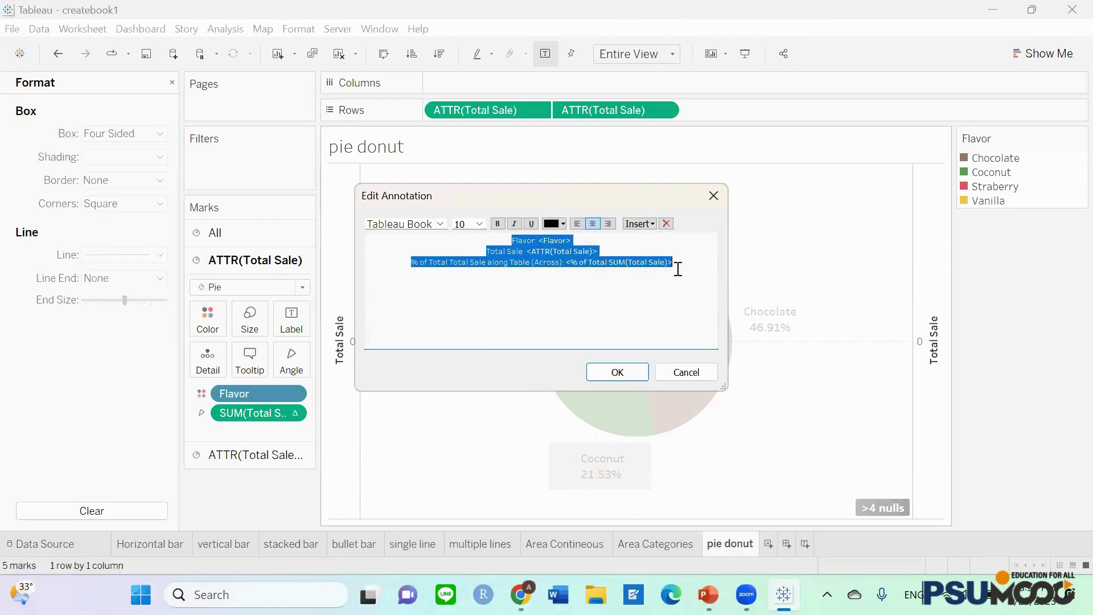
{"action": "key", "text": "ctrl+v"}
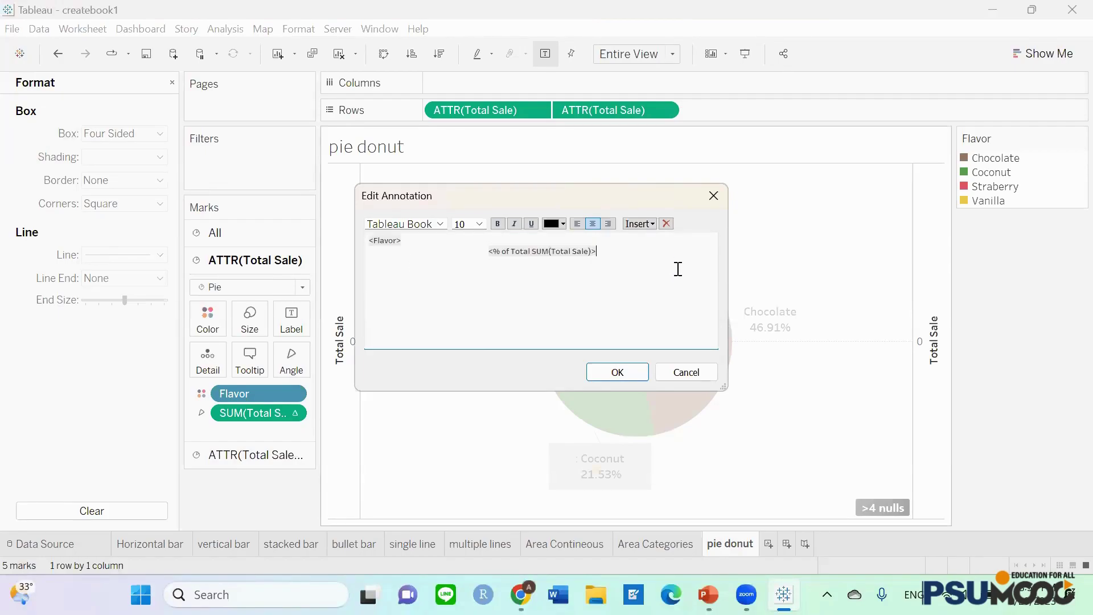
{"action": "left_click", "coordinate": [541, 238]}
{"action": "key", "text": "Delete"}
{"action": "key", "text": "Return"}
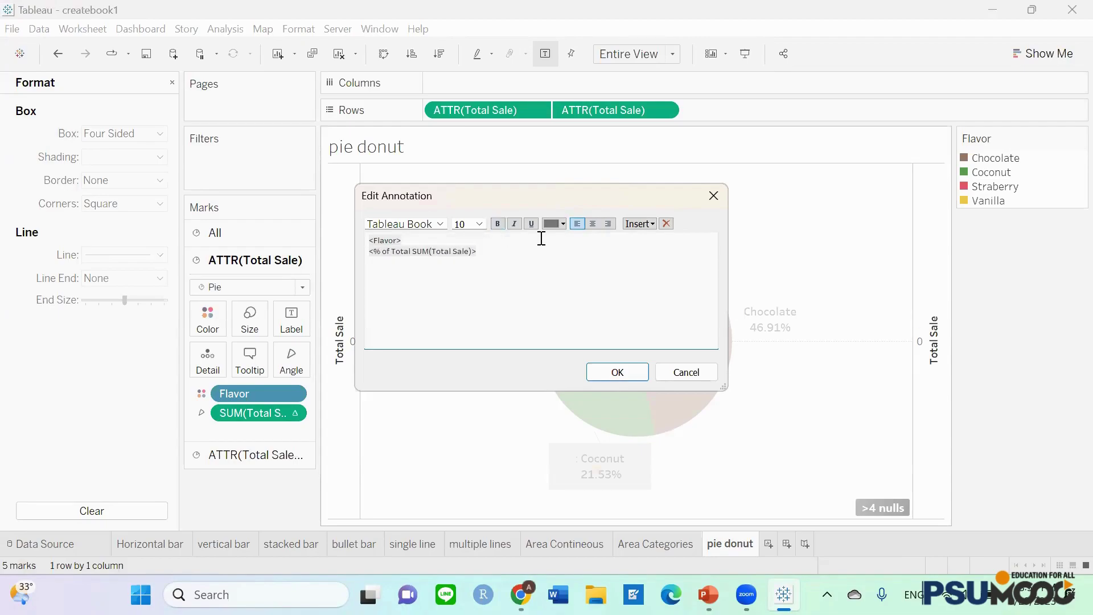
{"action": "left_click", "coordinate": [618, 372]}
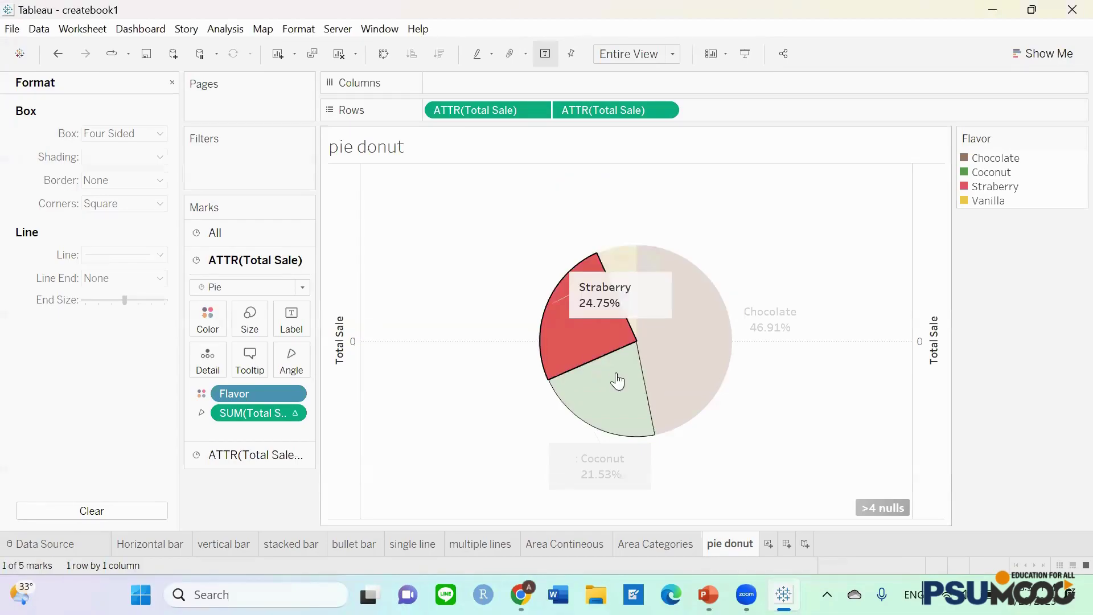
- Add a mark annotation to the Vanilla slice, replacing its default text with the copied Flavor and % of Total SUM(Total Sale) fields
{"action": "right_click", "coordinate": [620, 261]}
{"action": "mouse_move", "coordinate": [691, 408]}
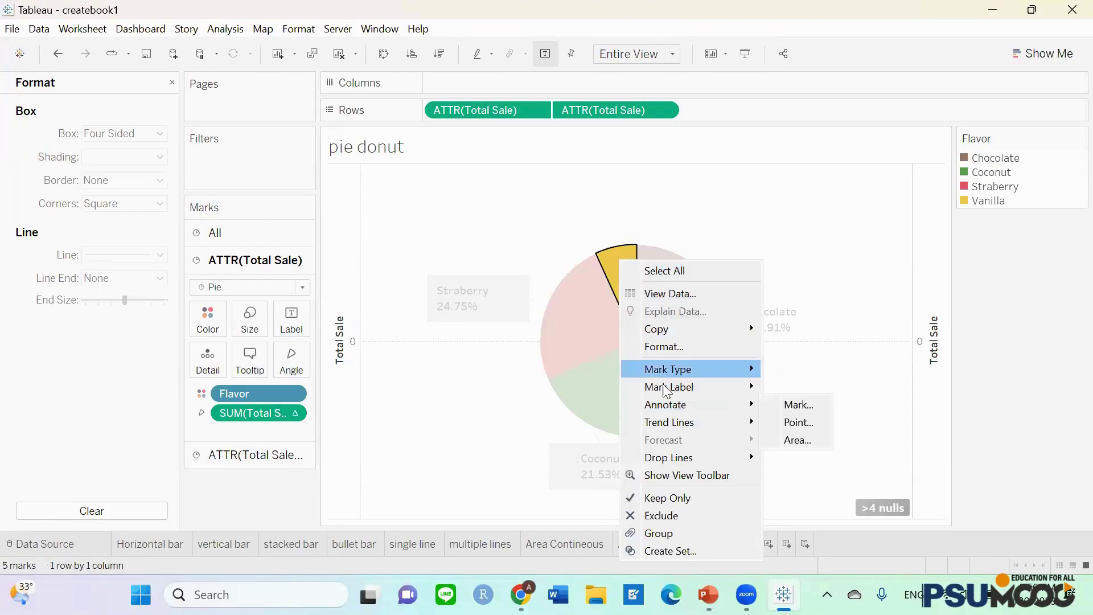
{"action": "left_click", "coordinate": [789, 403]}
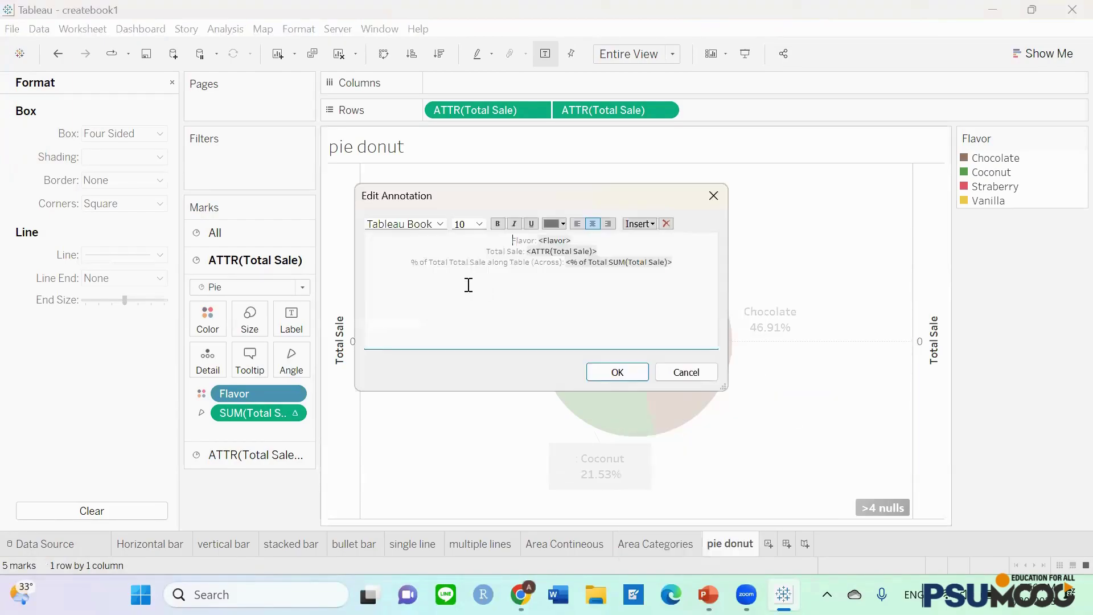
{"action": "key", "text": "ctrl+a"}
{"action": "key", "text": "ctrl+v"}
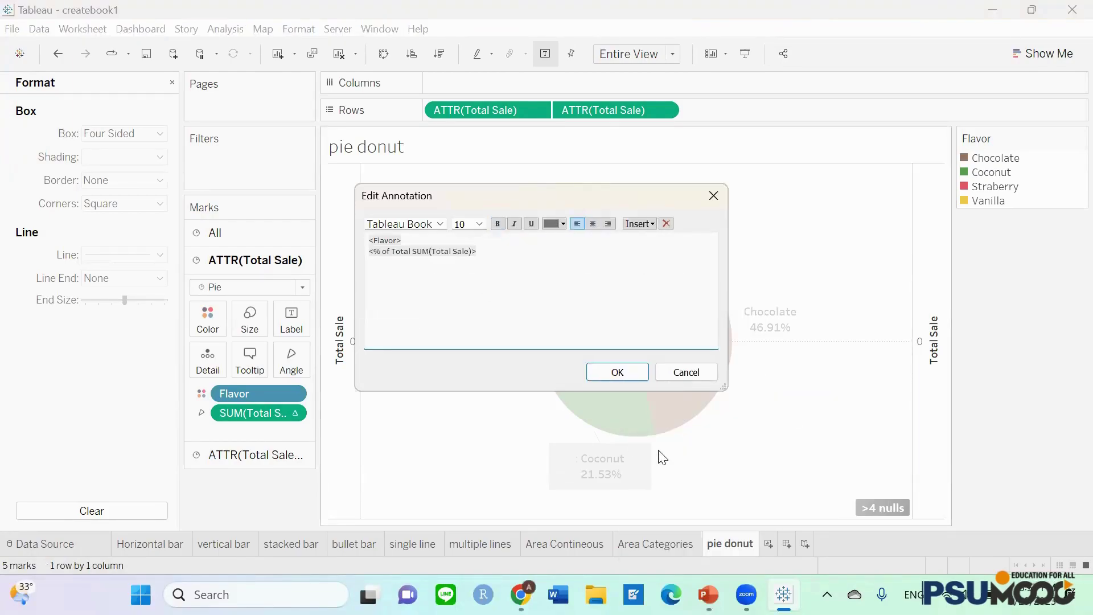
{"action": "left_click", "coordinate": [638, 373]}
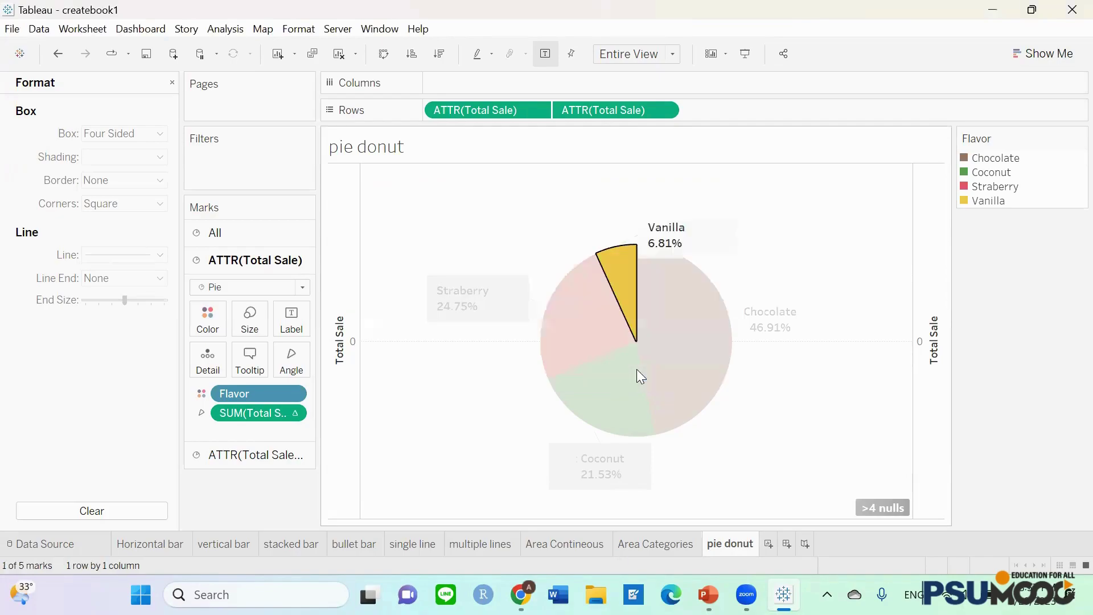
- Move the Vanilla annotation above the ring, over the yellow slice
{"action": "left_click", "coordinate": [699, 230]}
{"action": "left_click_drag", "start_coordinate": [699, 230], "coordinate": [629, 199]}
{"action": "left_click", "coordinate": [780, 269]}
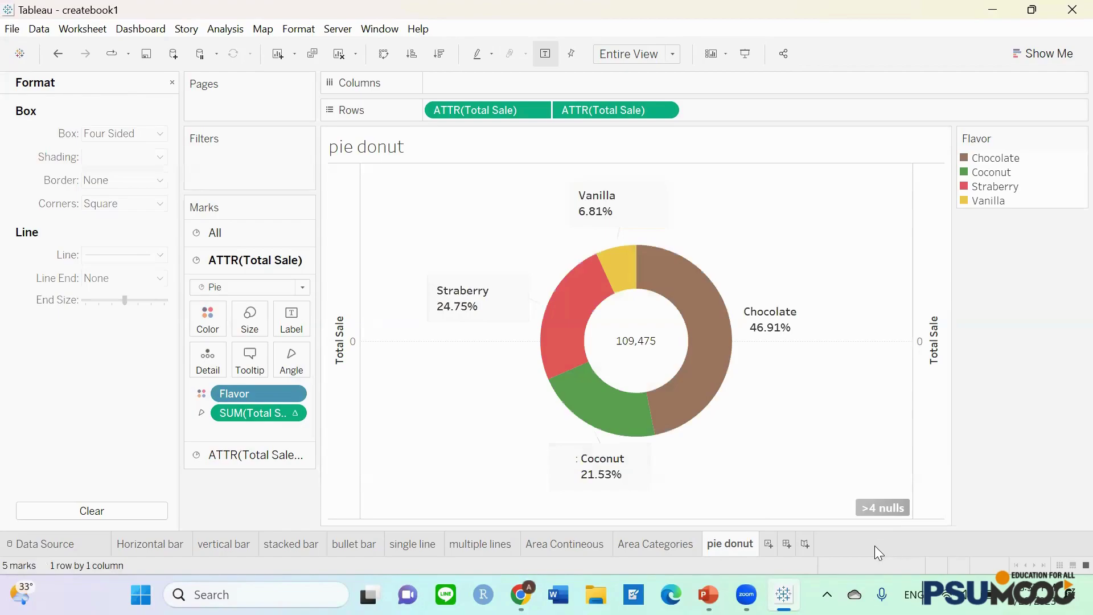
- Set the sheet title to "สัดส่วน % จำนวนเงินที่ขายไอศกรีมได้ ของแต่ละรสชาติ"
{"action": "double_click", "coordinate": [376, 148]}
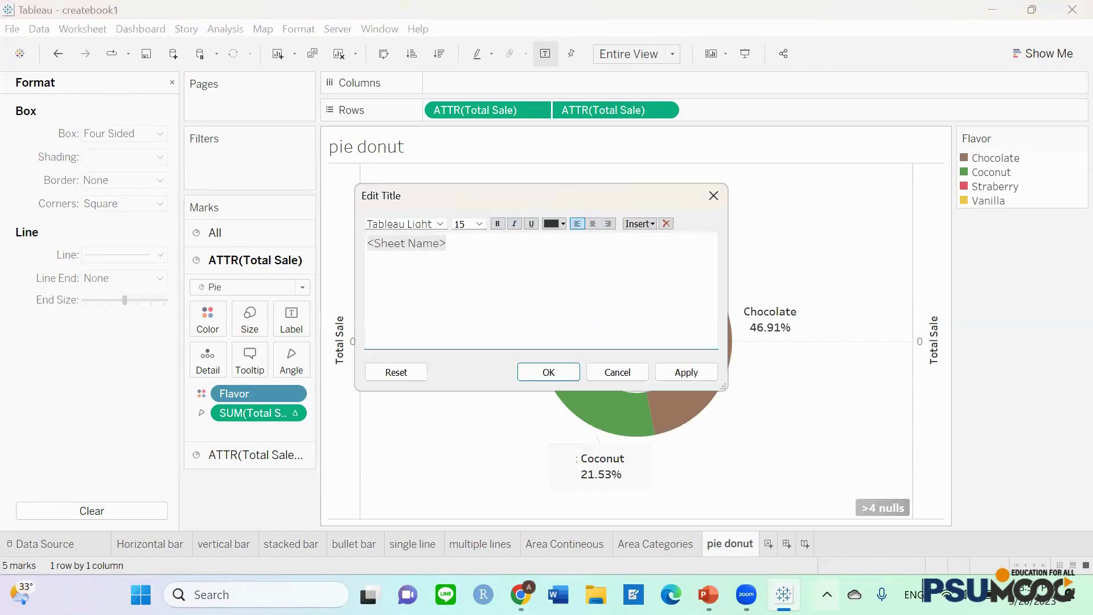
{"action": "type", "text": "สัดส่วน % จำนวนเงินที่ขายไอศกรีมได้ ของแต่ละรสชาติ"}
{"action": "left_click", "coordinate": [543, 372]}
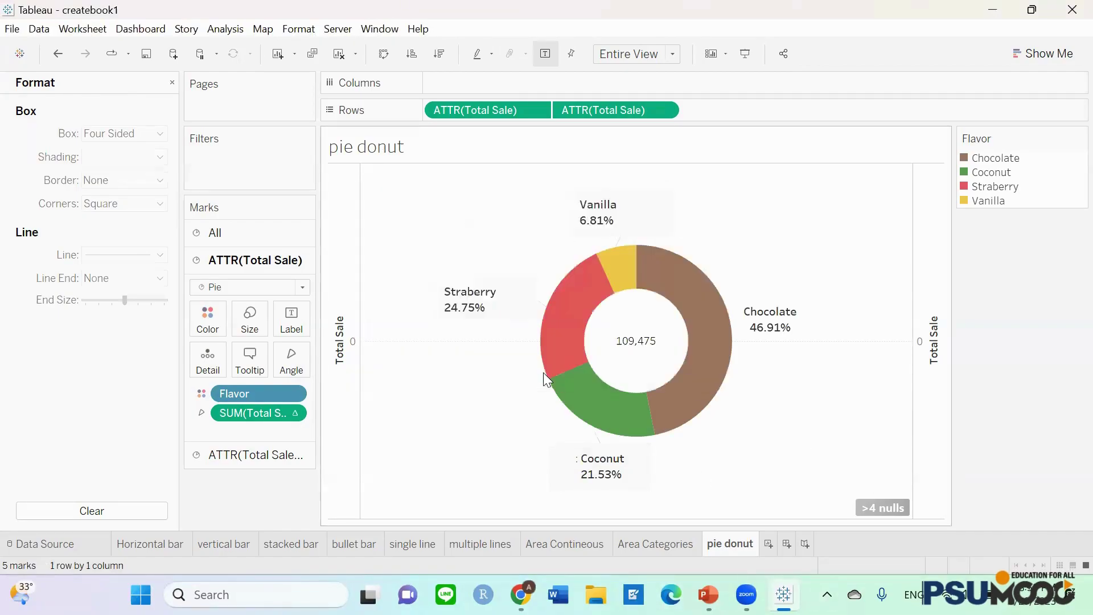